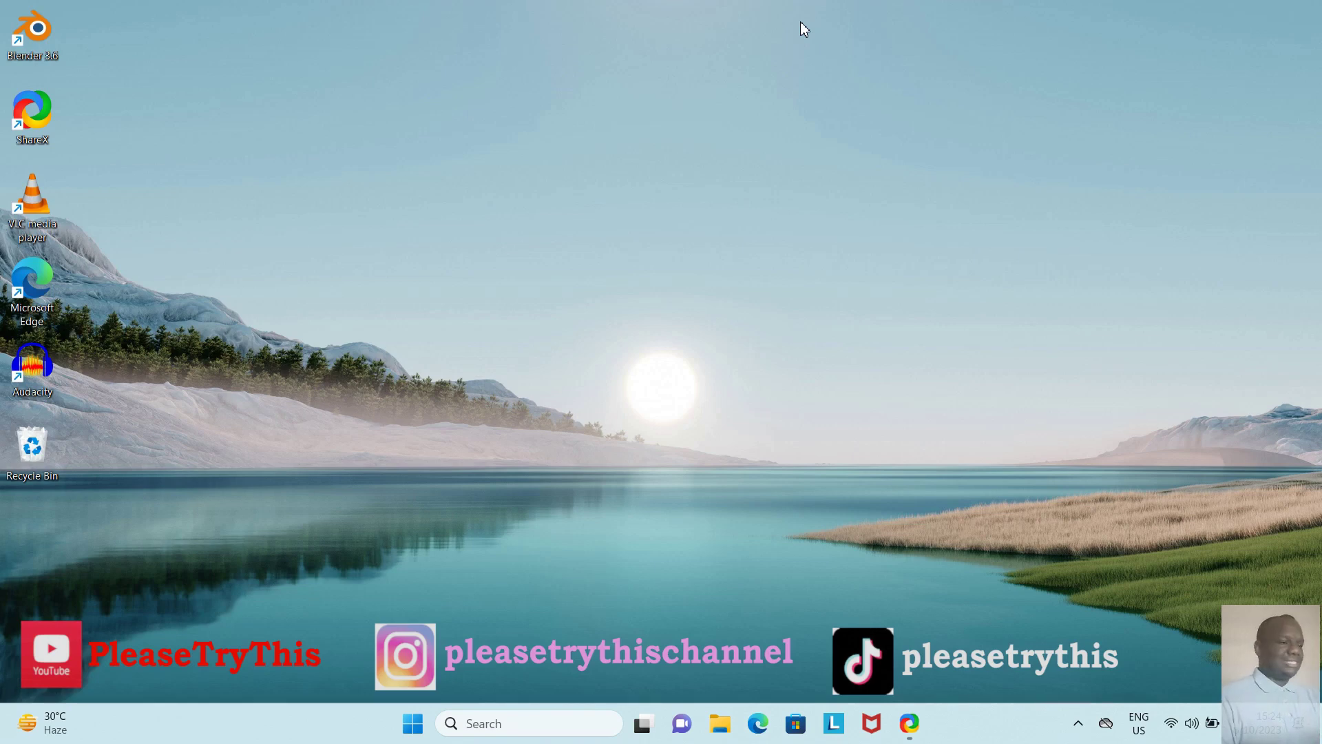
Step: In Edge, search 'kode studio' and open the Kode/KodeStudio GitHub releases page
click(758, 723)
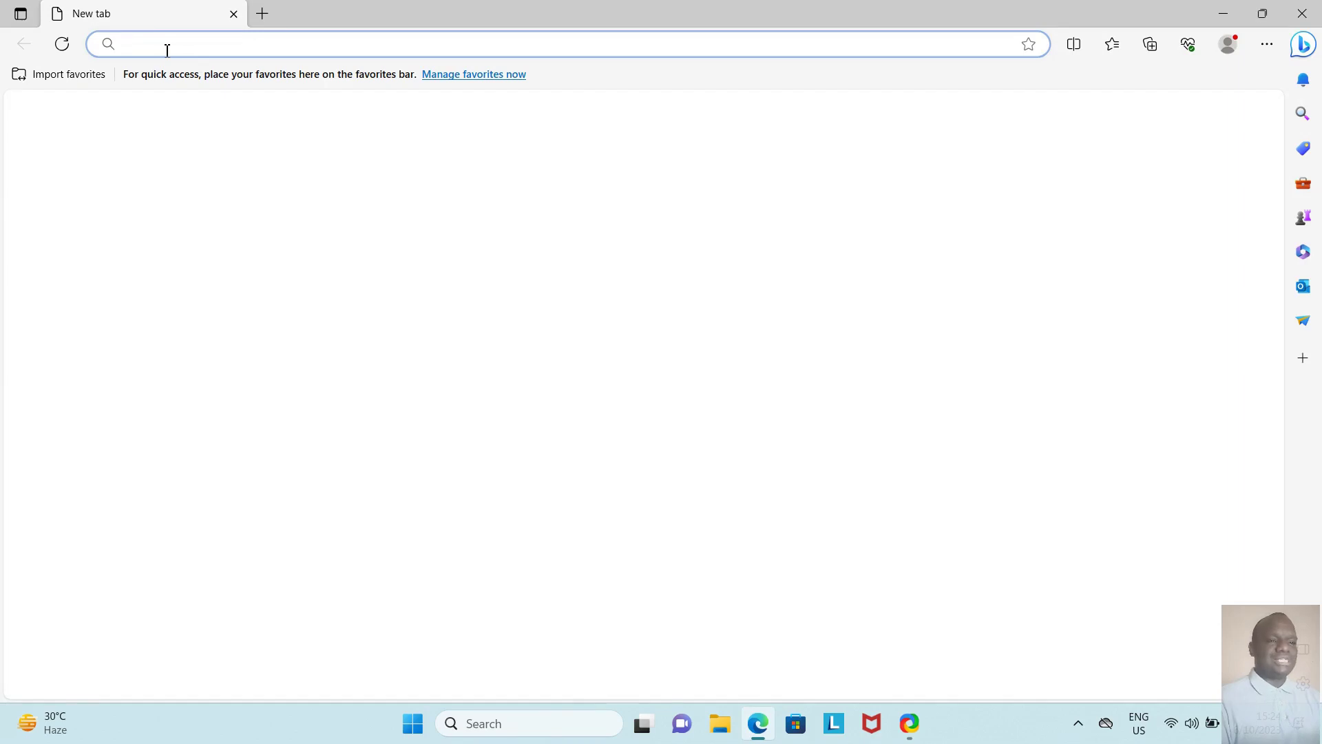
text(k)
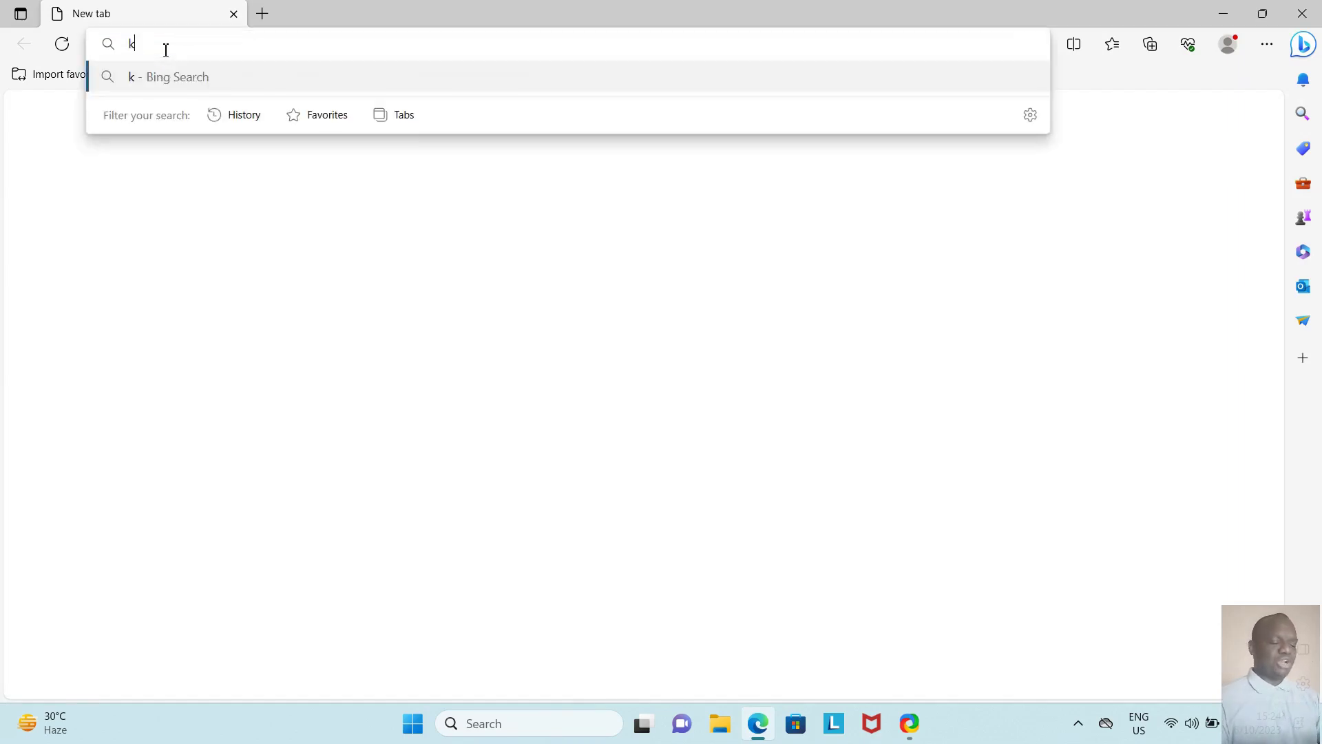
text(ode studio)
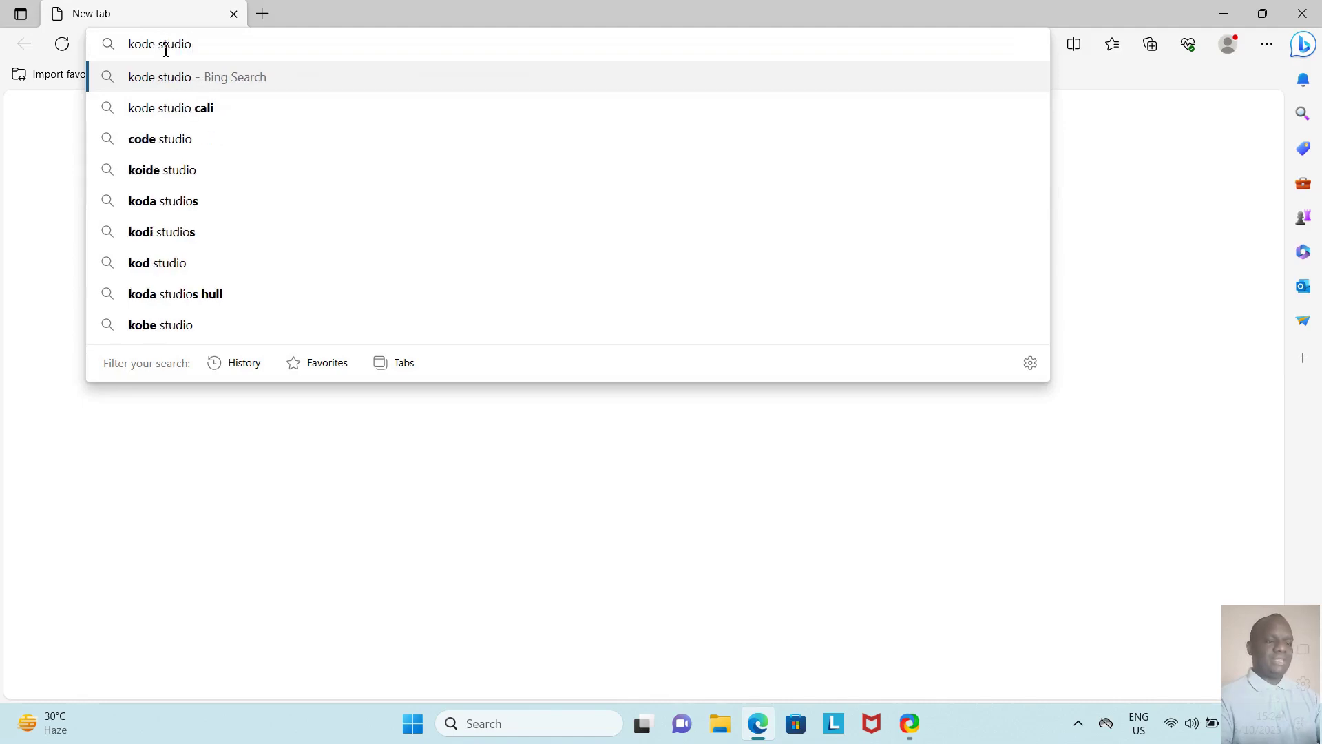
key(Return)
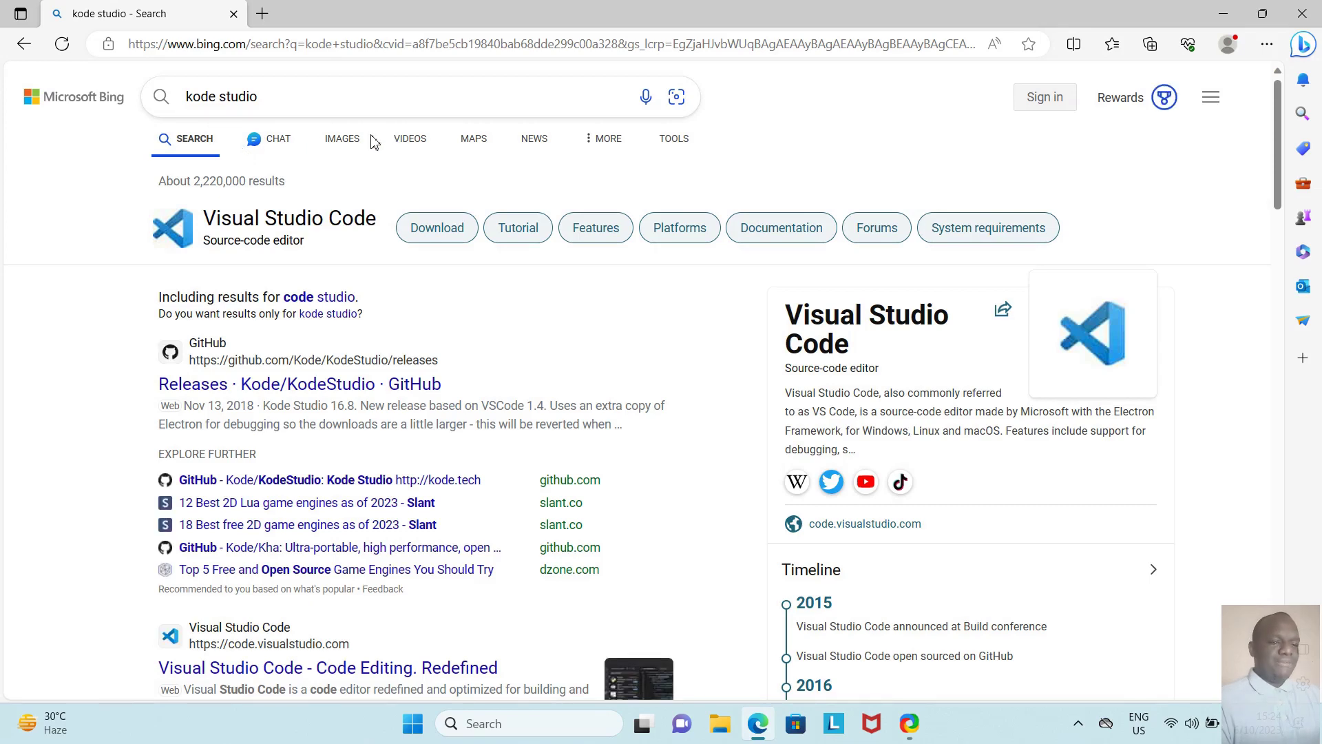
scroll(374, 142, down, 1)
scroll(373, 141, down, 1)
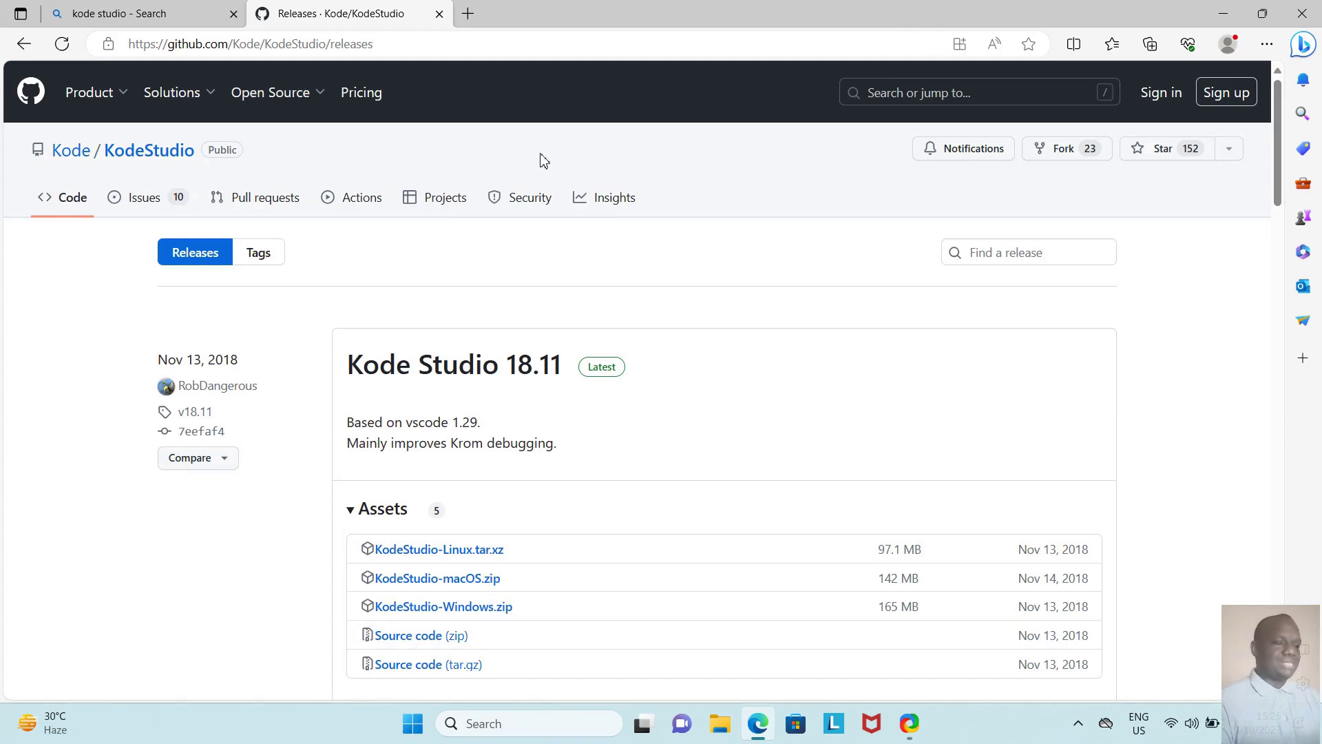
Step: Start downloading KodeStudio-Windows.zip from the Kode Studio 18.11 assets, then cancel it
scroll(428, 193, down, 3)
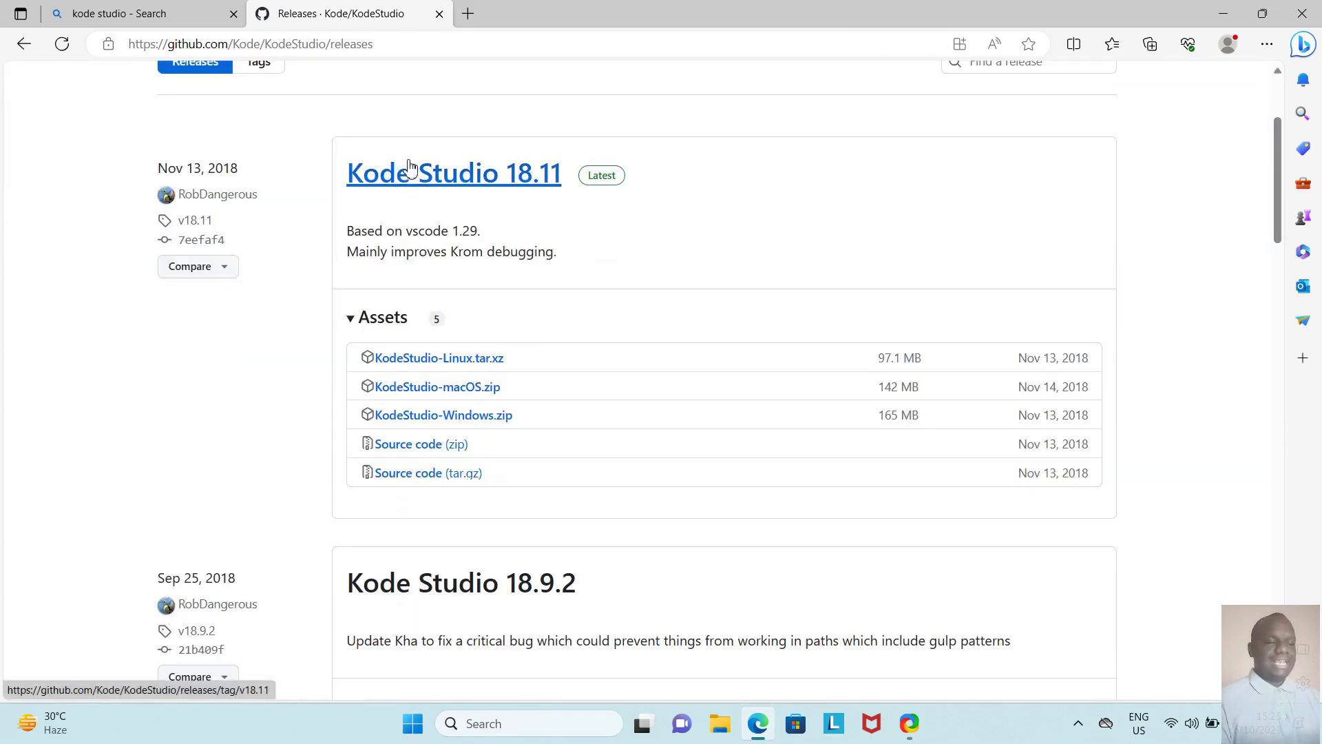
scroll(411, 167, down, 2)
scroll(410, 167, up, 2)
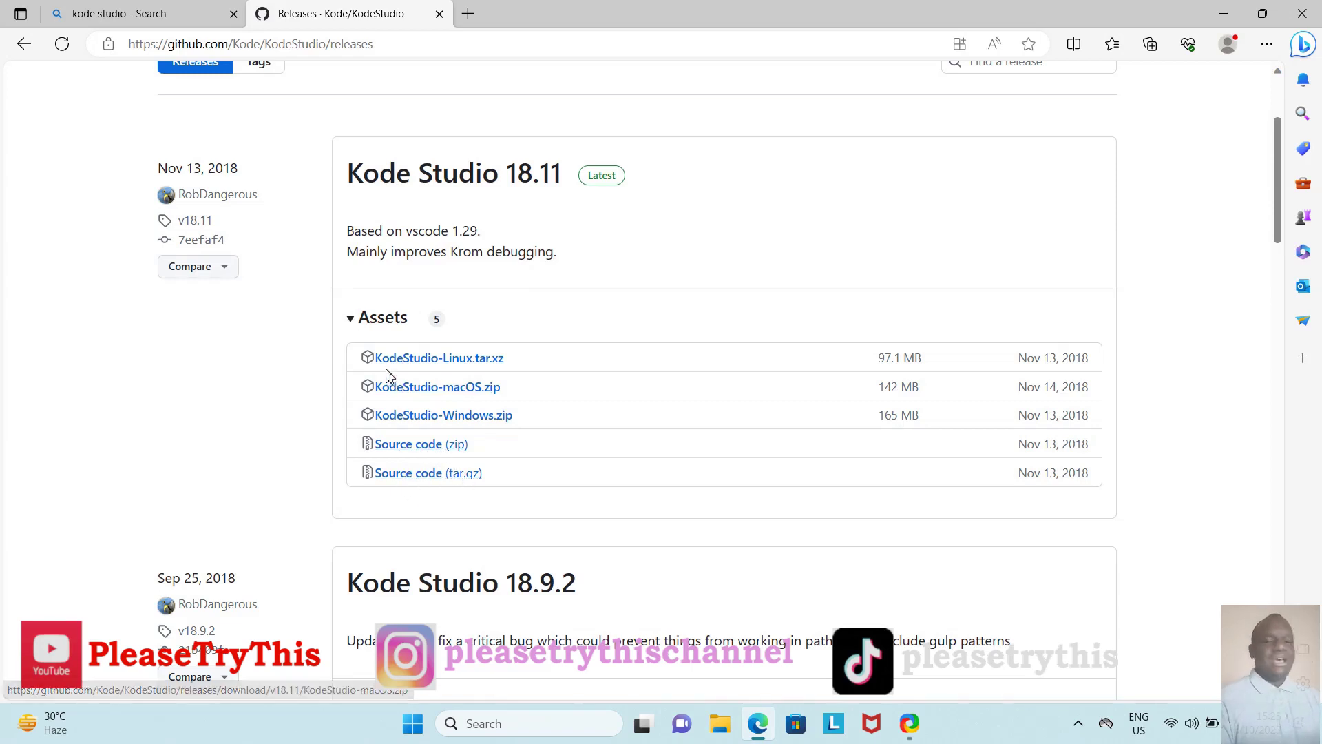
scroll(514, 294, up, 1)
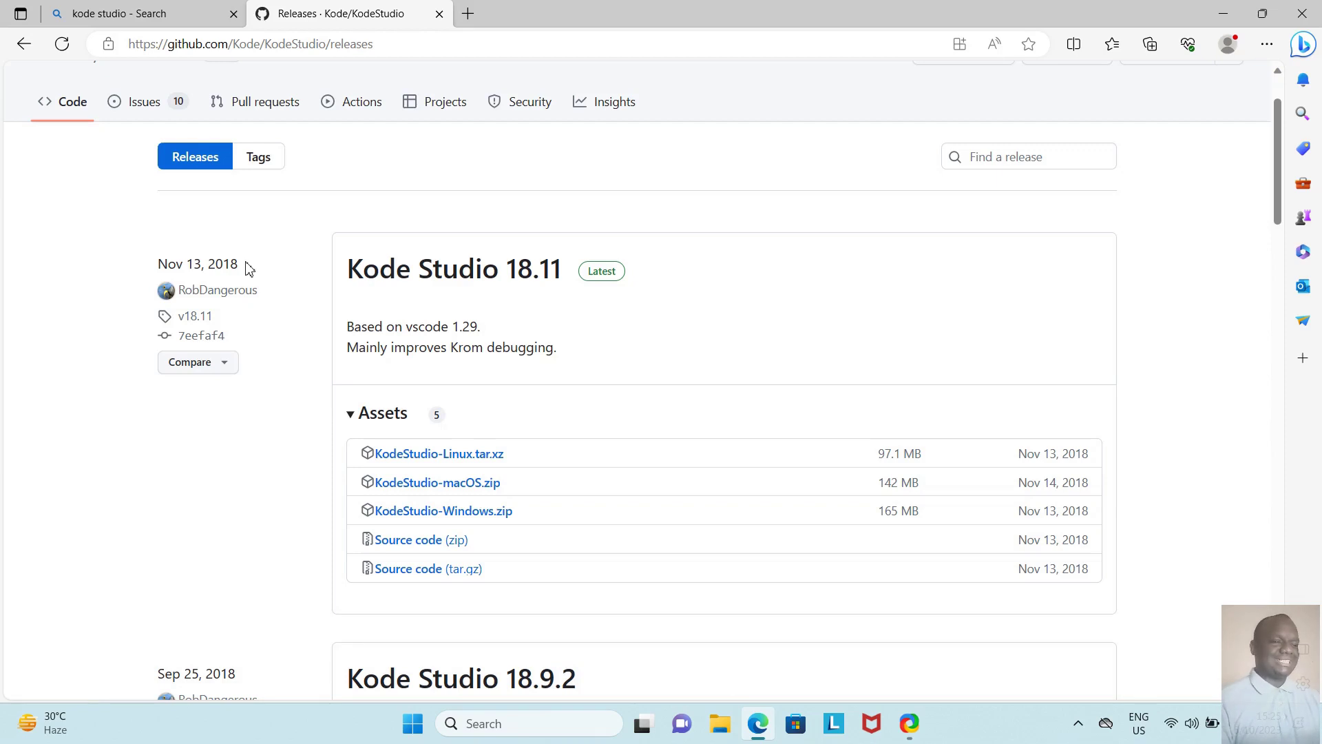
scroll(481, 331, down, 3)
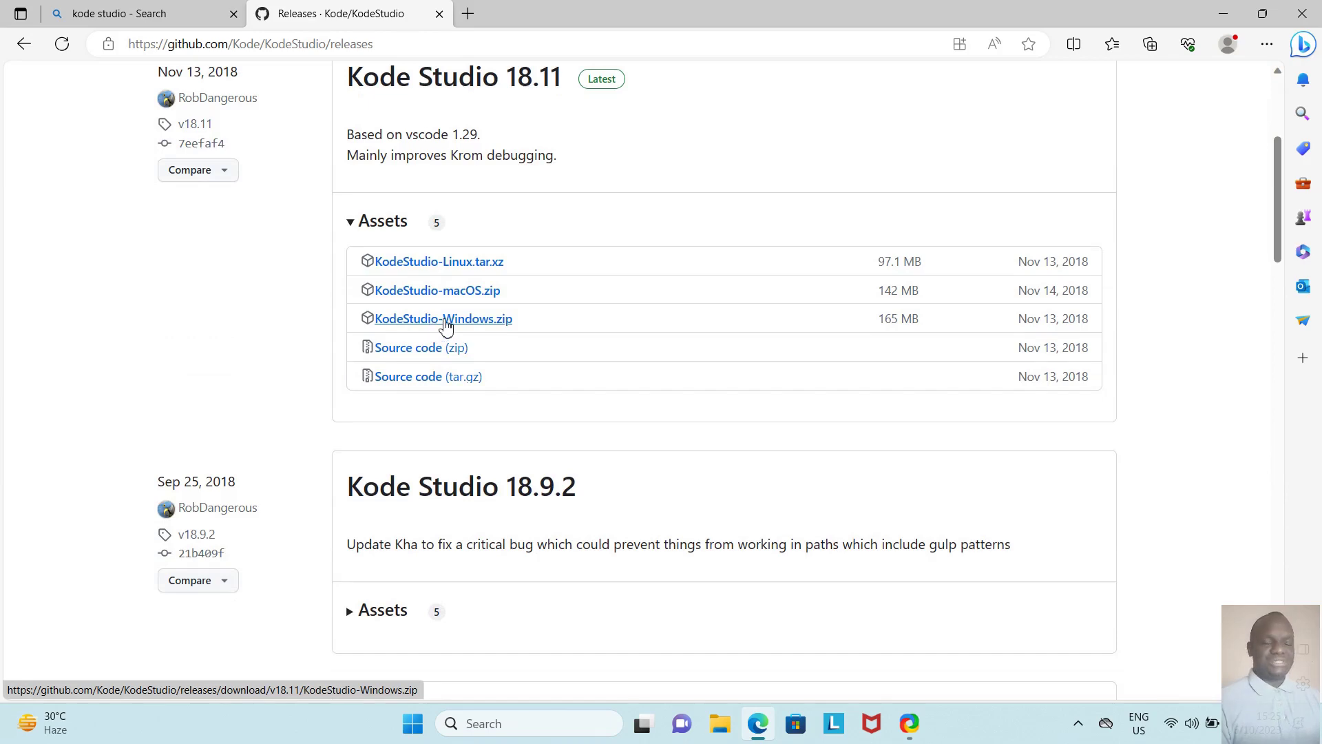
click(445, 321)
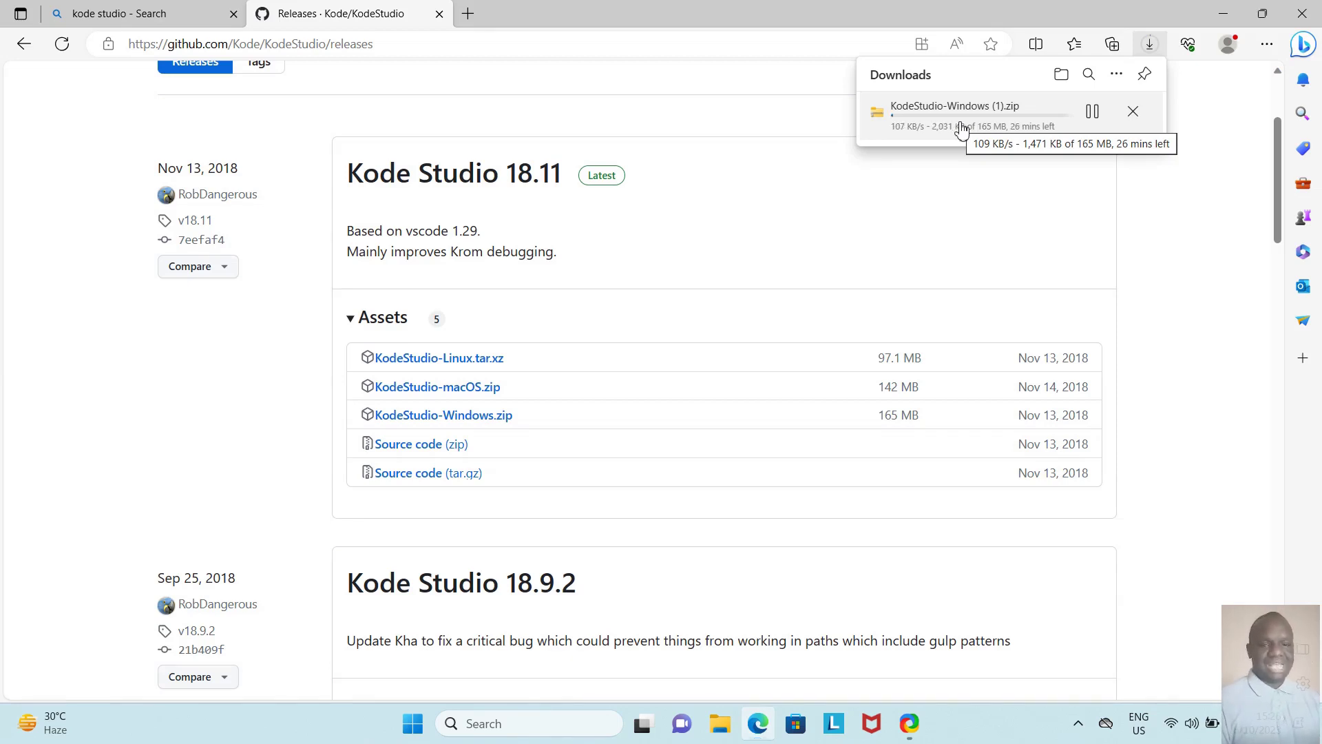
click(1132, 112)
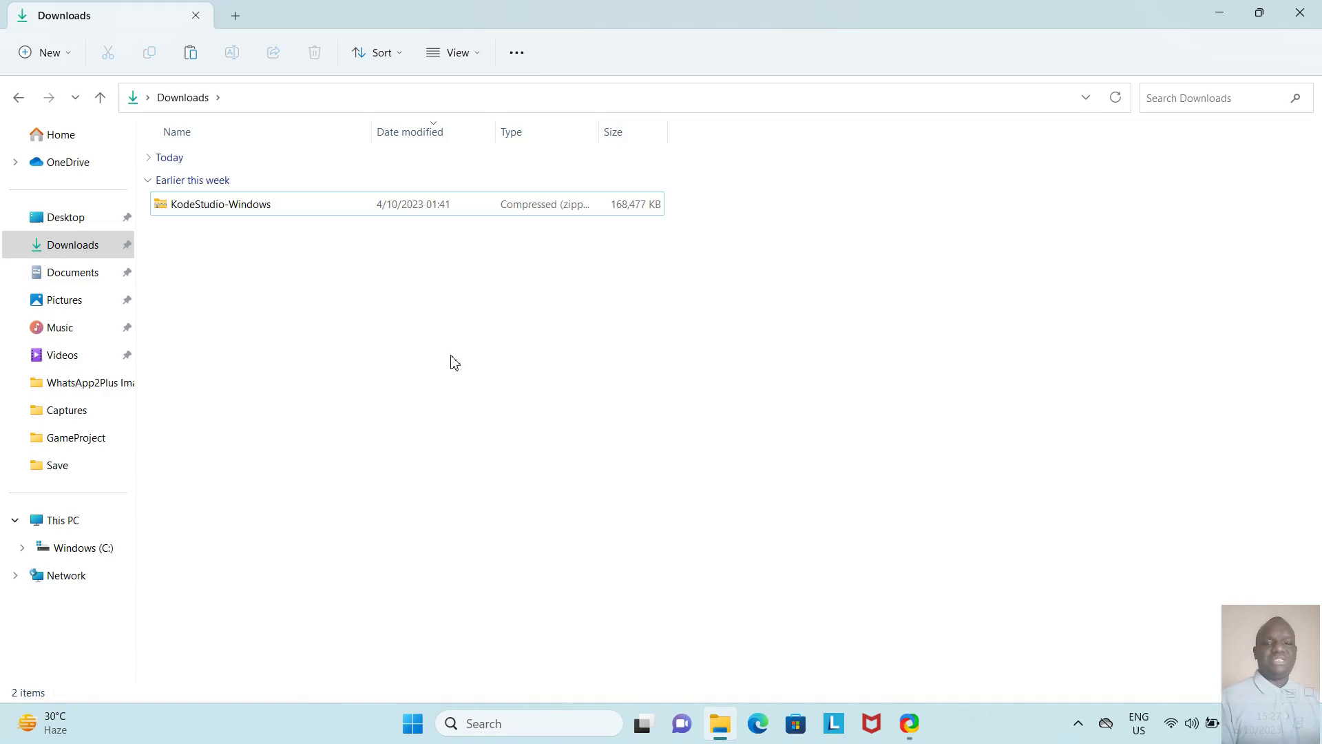
Step: Select the KodeStudio-Windows zip in Downloads, then show the extracted folder in Documents
click(239, 210)
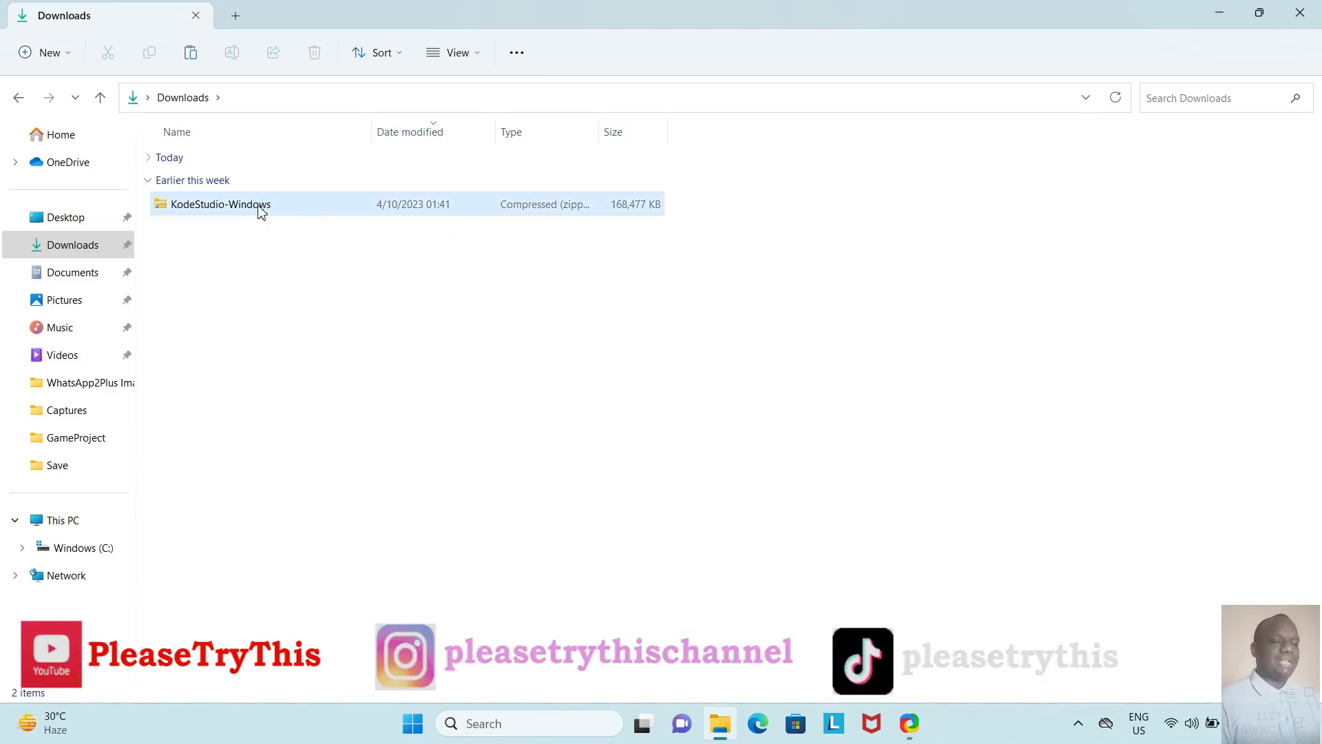
click(428, 187)
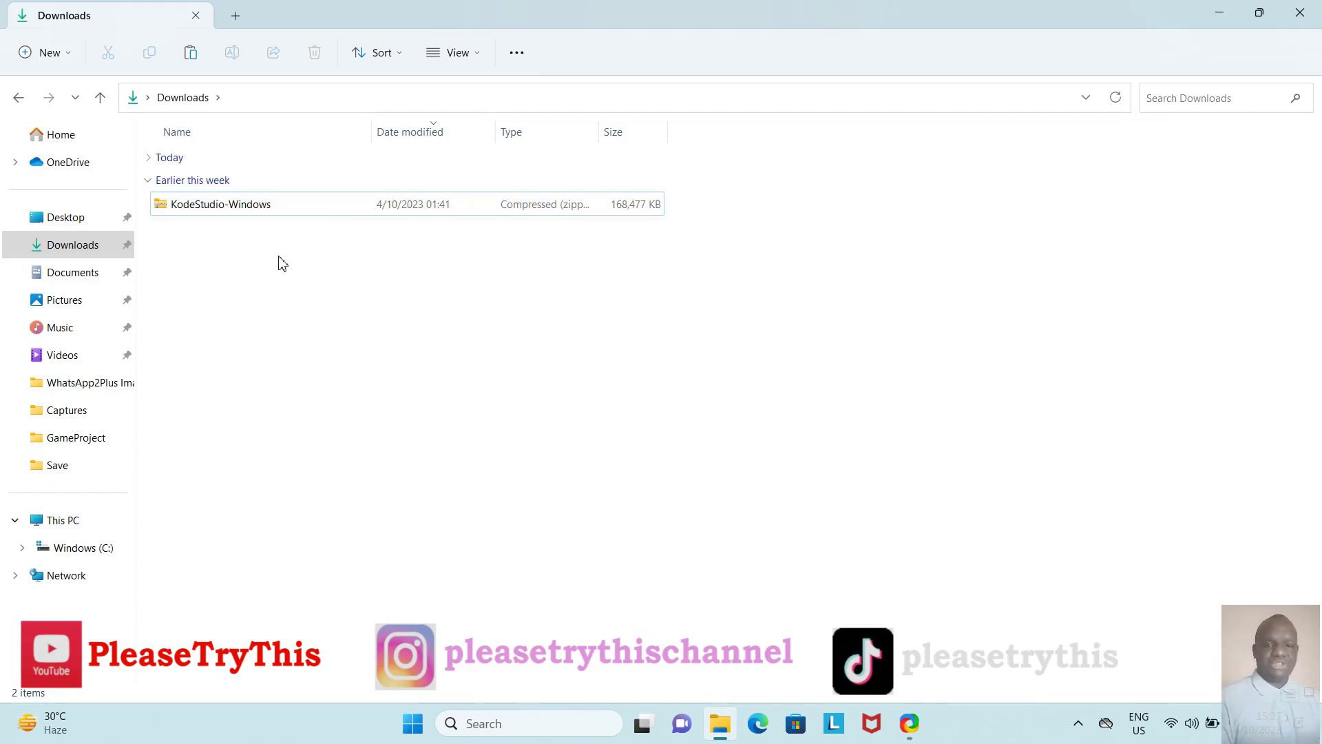
click(96, 275)
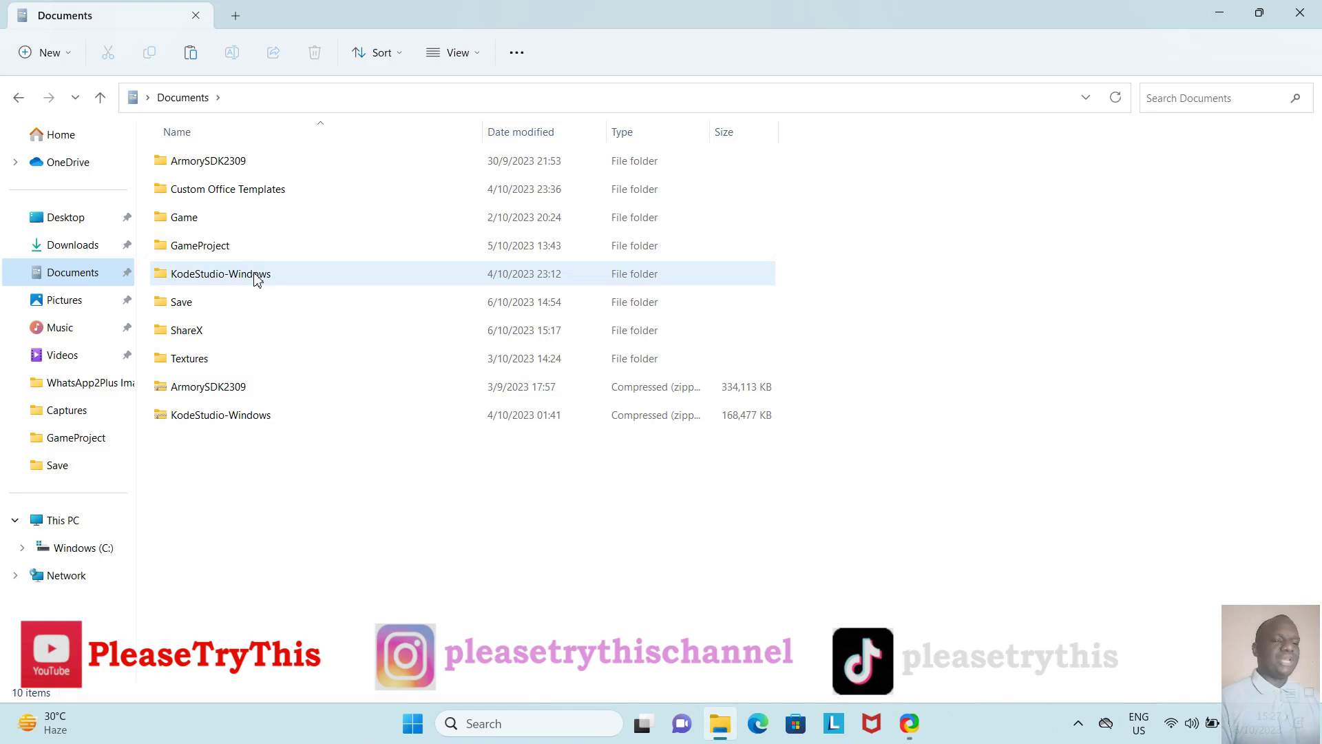
mouse_move(257, 279)
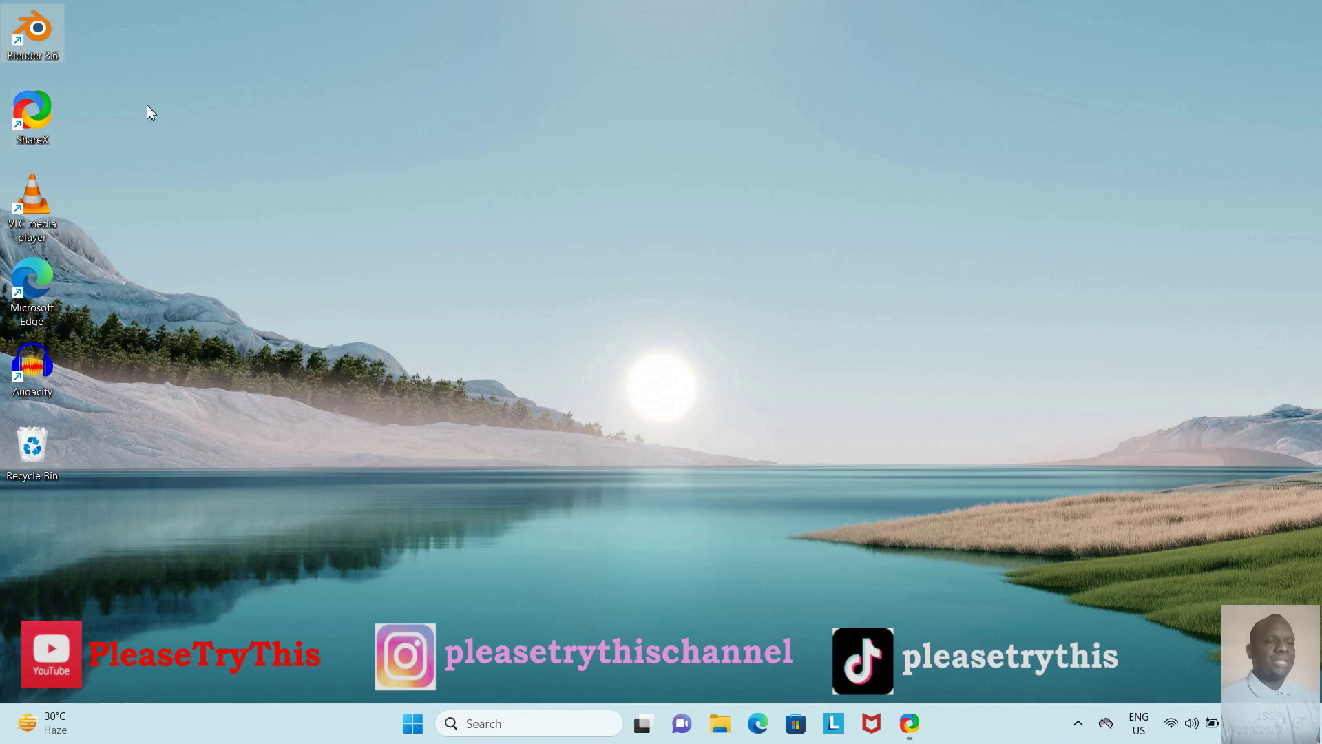
Step: Launch Blender and open Edit > Preferences to the Add-ons section
double_click(40, 48)
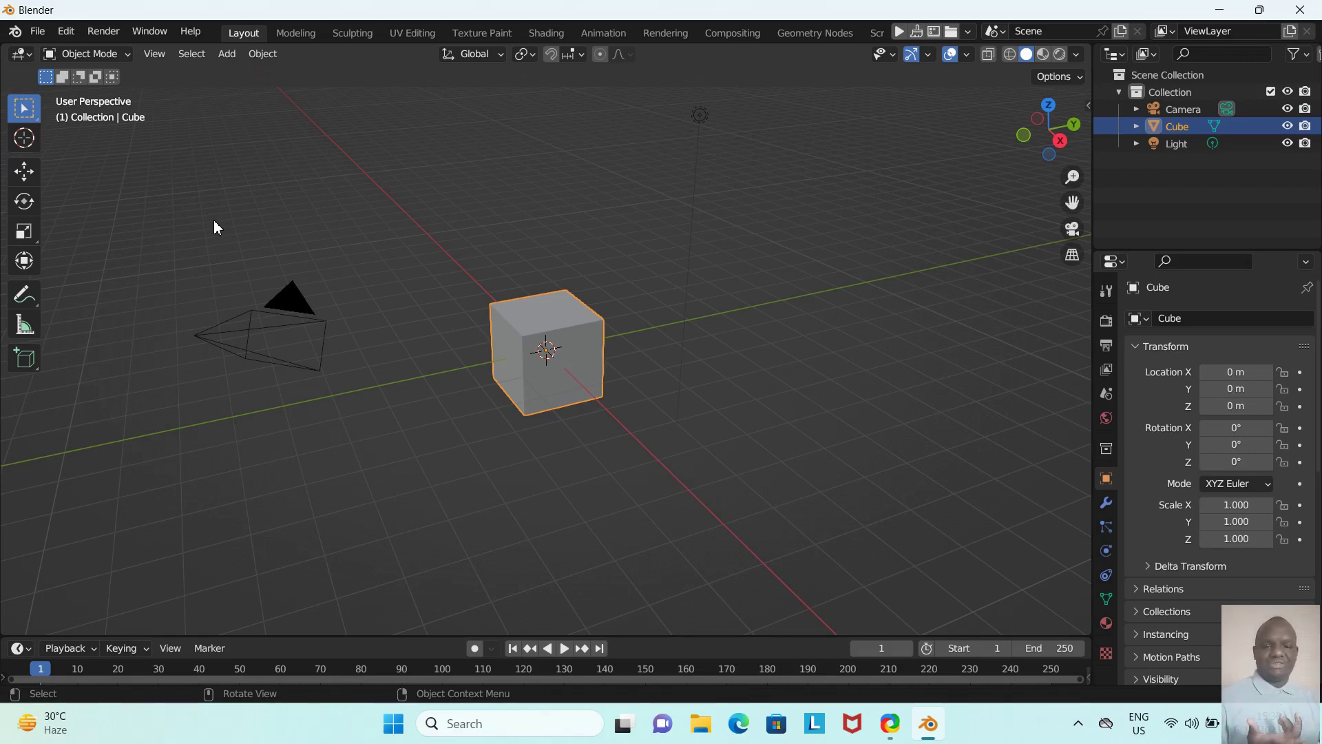
click(69, 33)
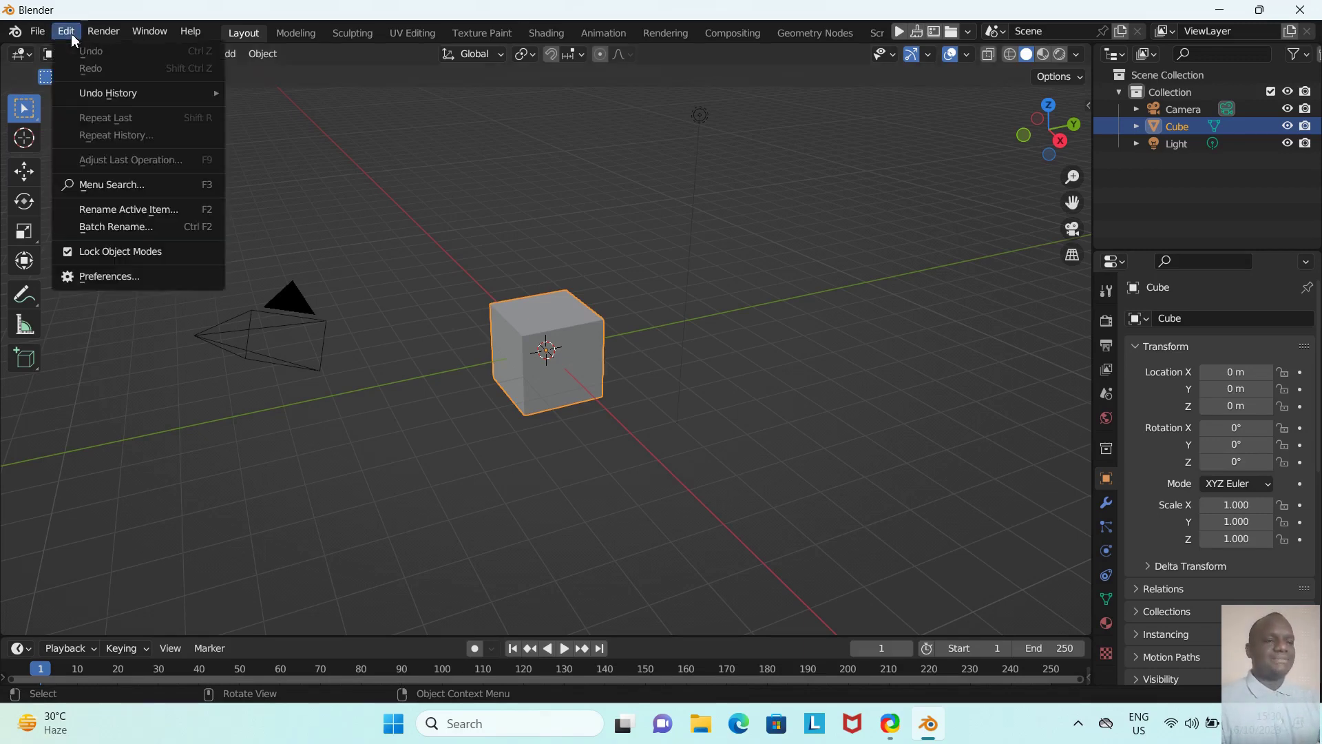
click(95, 276)
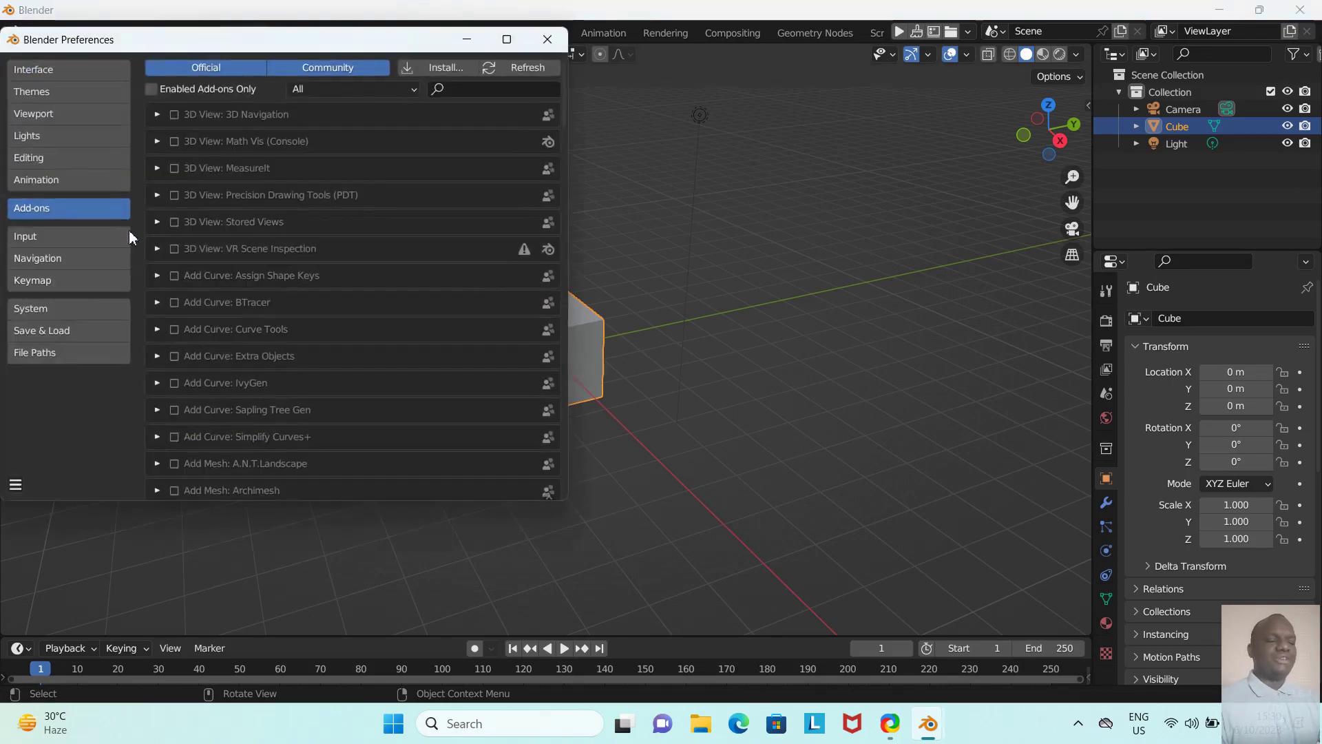
Step: Filter add-ons by 'armory' and expand the Game Engine: Armory 2023.9.0 entry
click(454, 89)
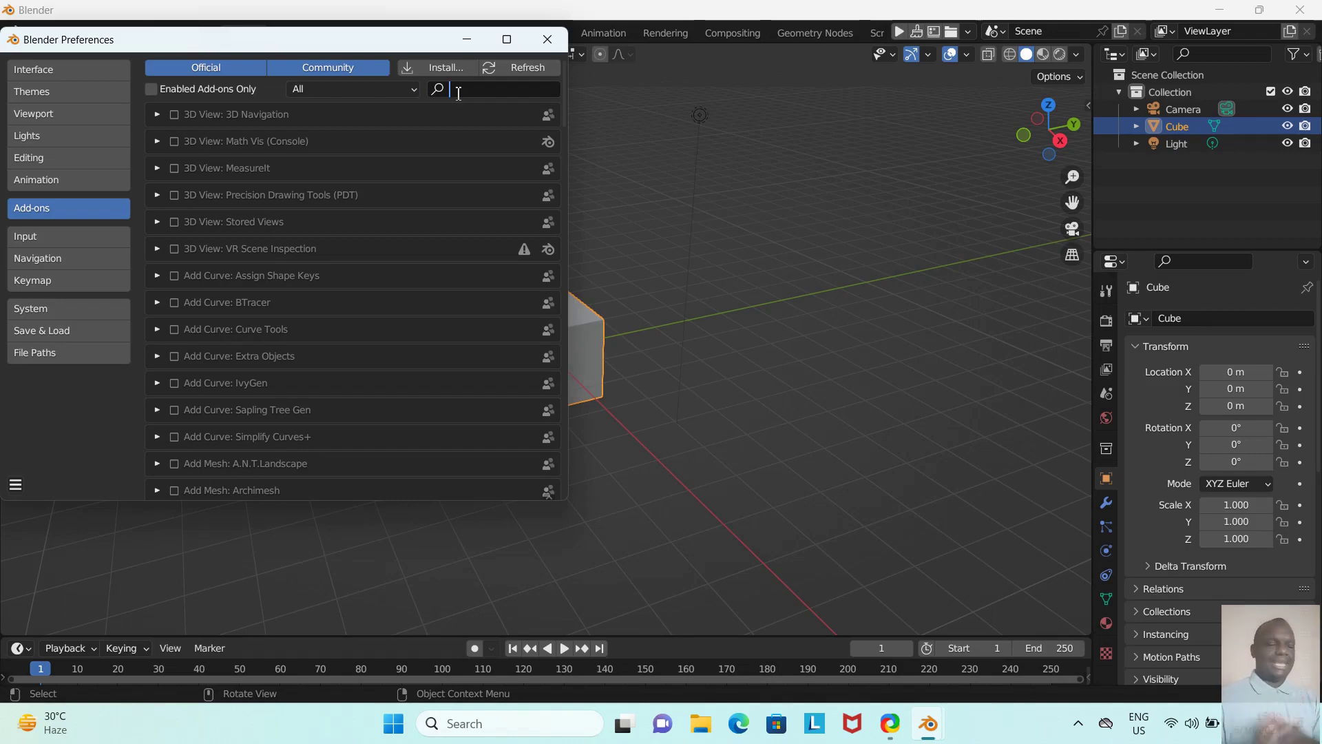
text(armory)
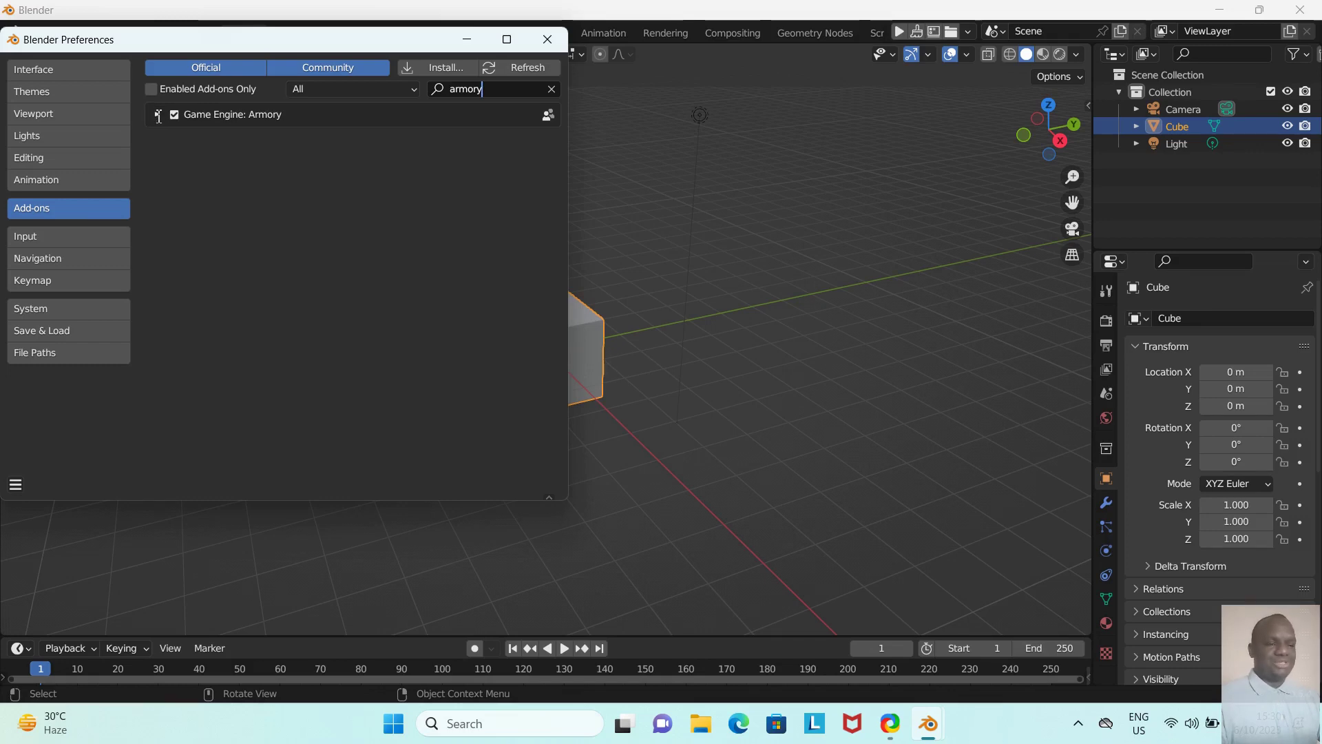
click(158, 117)
click(157, 117)
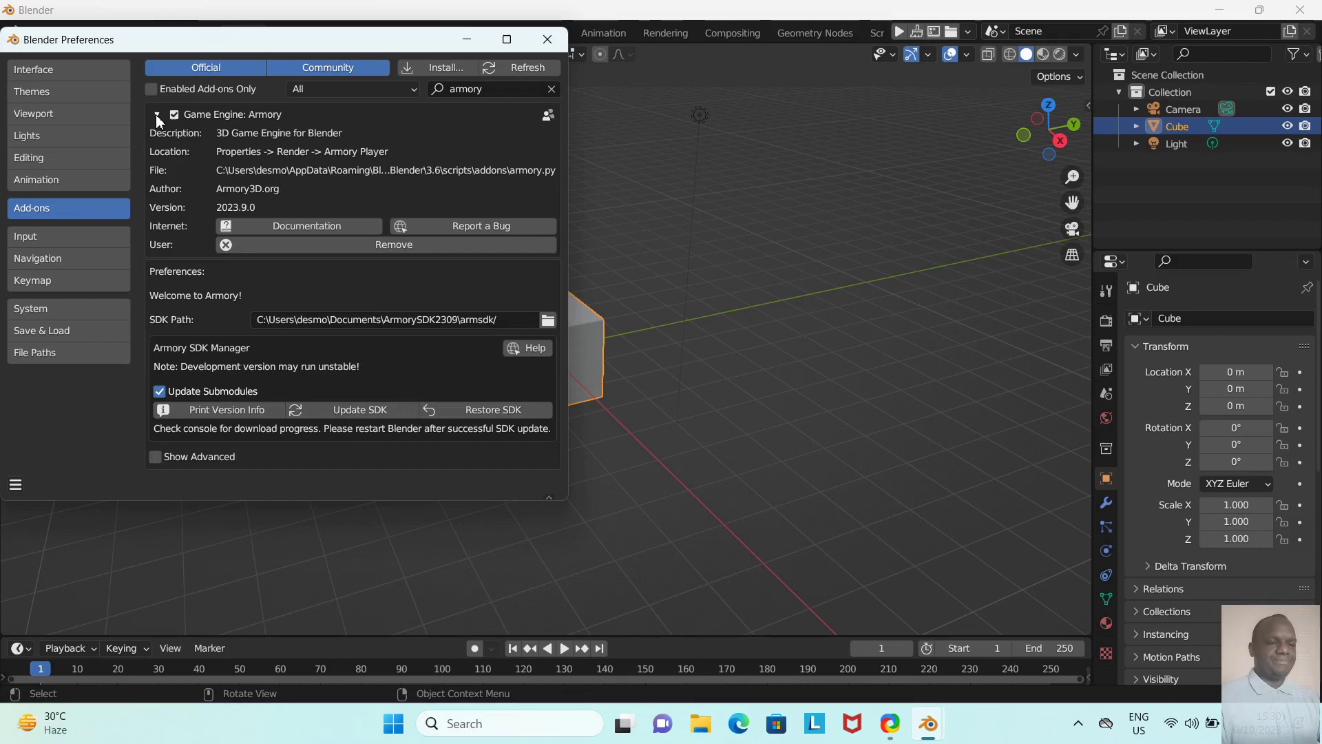
Step: Enable Show Advanced and set Armory's Code Editor to VS Code | Kode Studio
click(155, 457)
scroll(224, 393, down, 5)
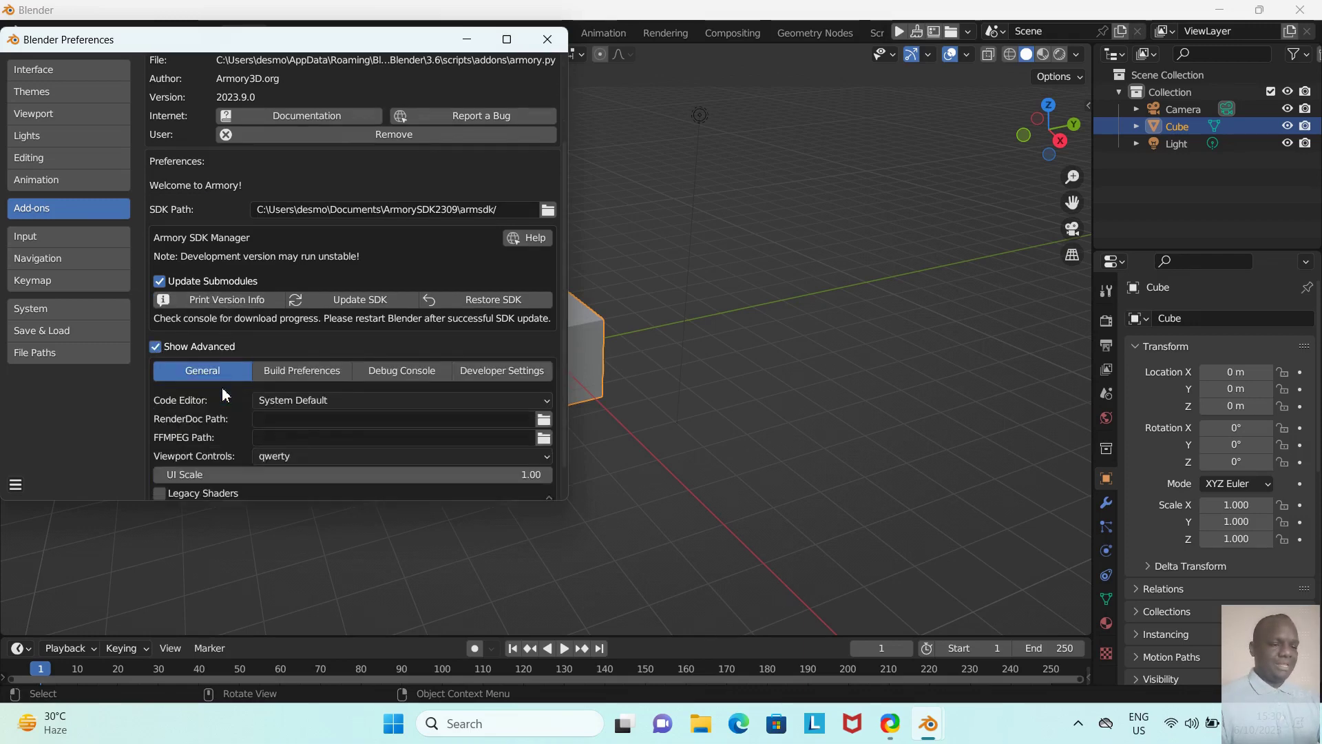
scroll(224, 392, down, 1)
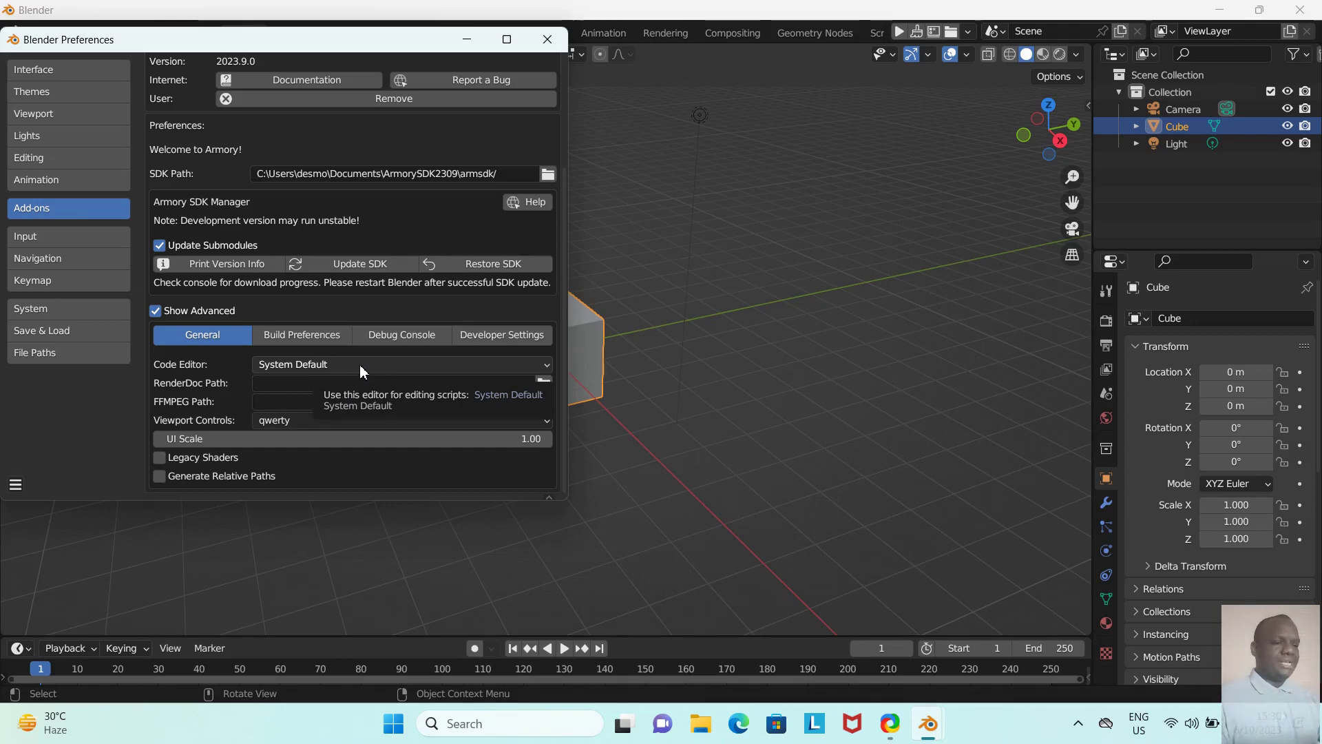
click(411, 365)
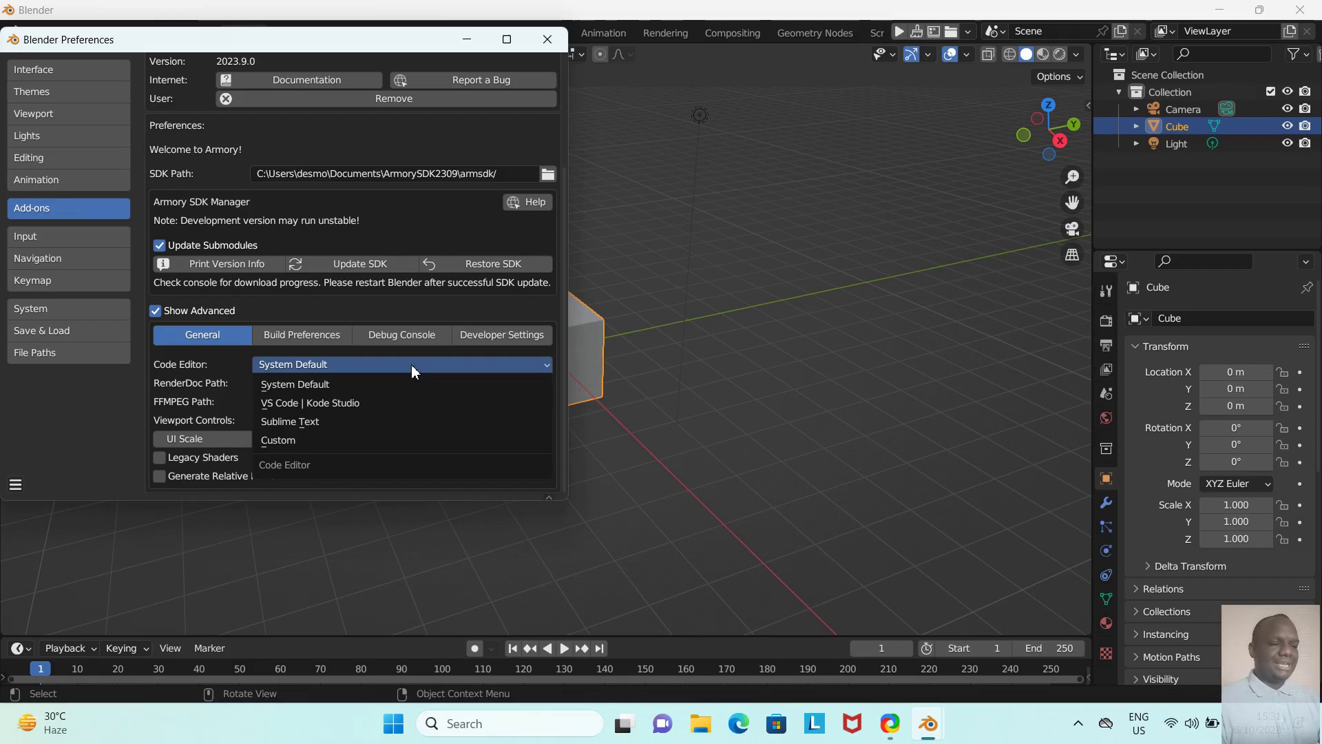
click(336, 402)
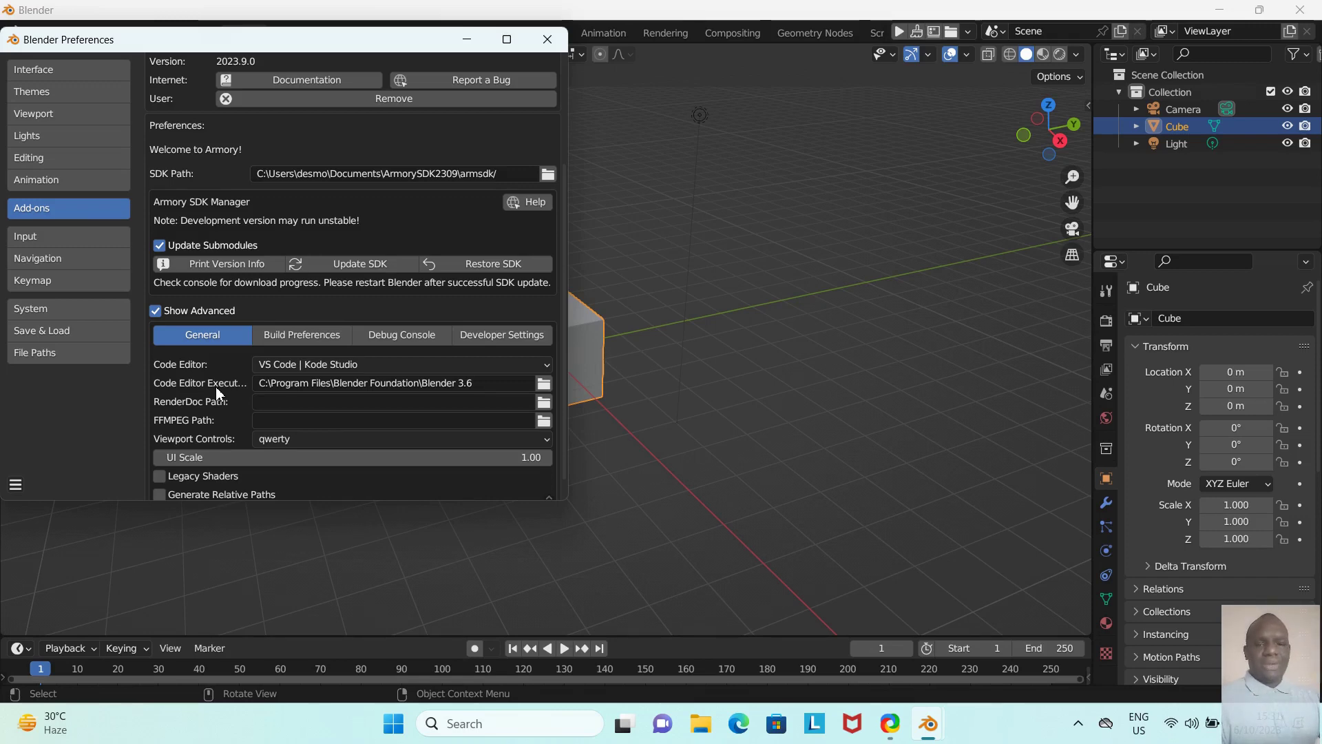
Step: Set the Code Editor Executable to Kode Studio.exe in Documents\KodeStudio-Windows
click(544, 385)
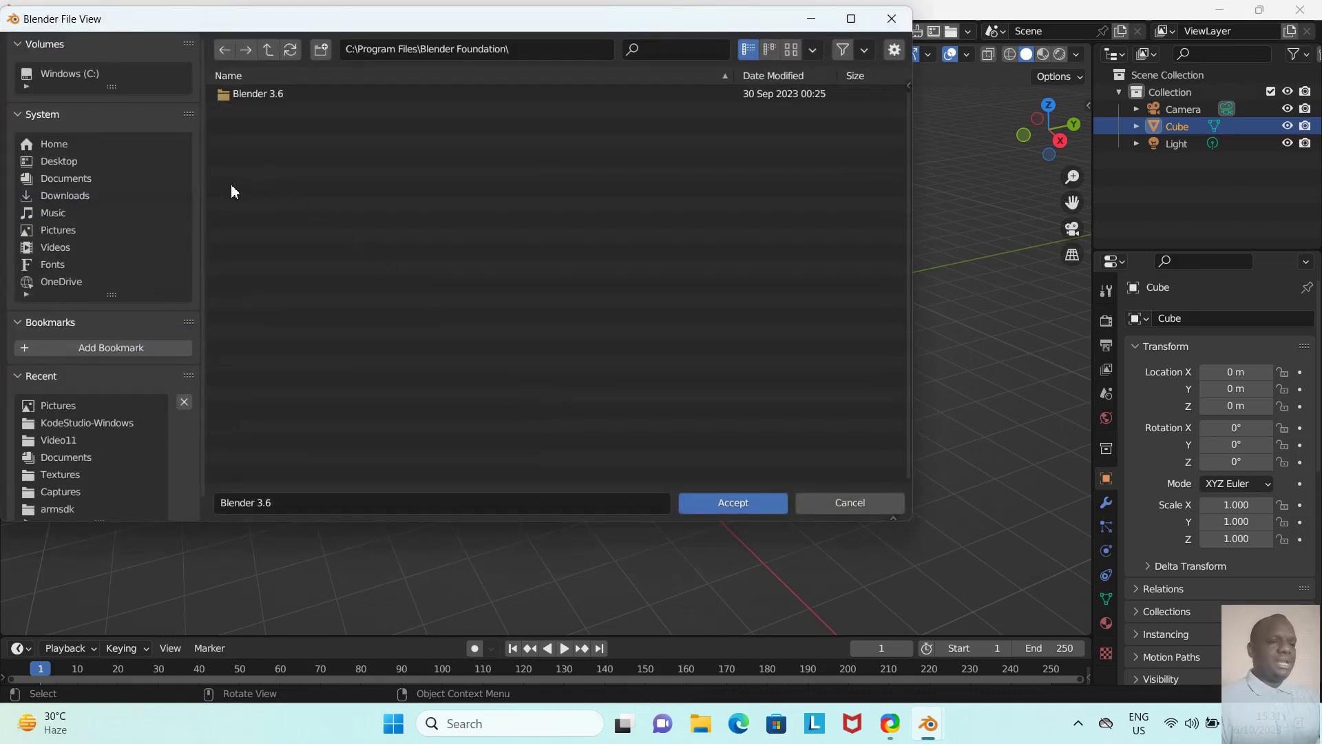
click(128, 183)
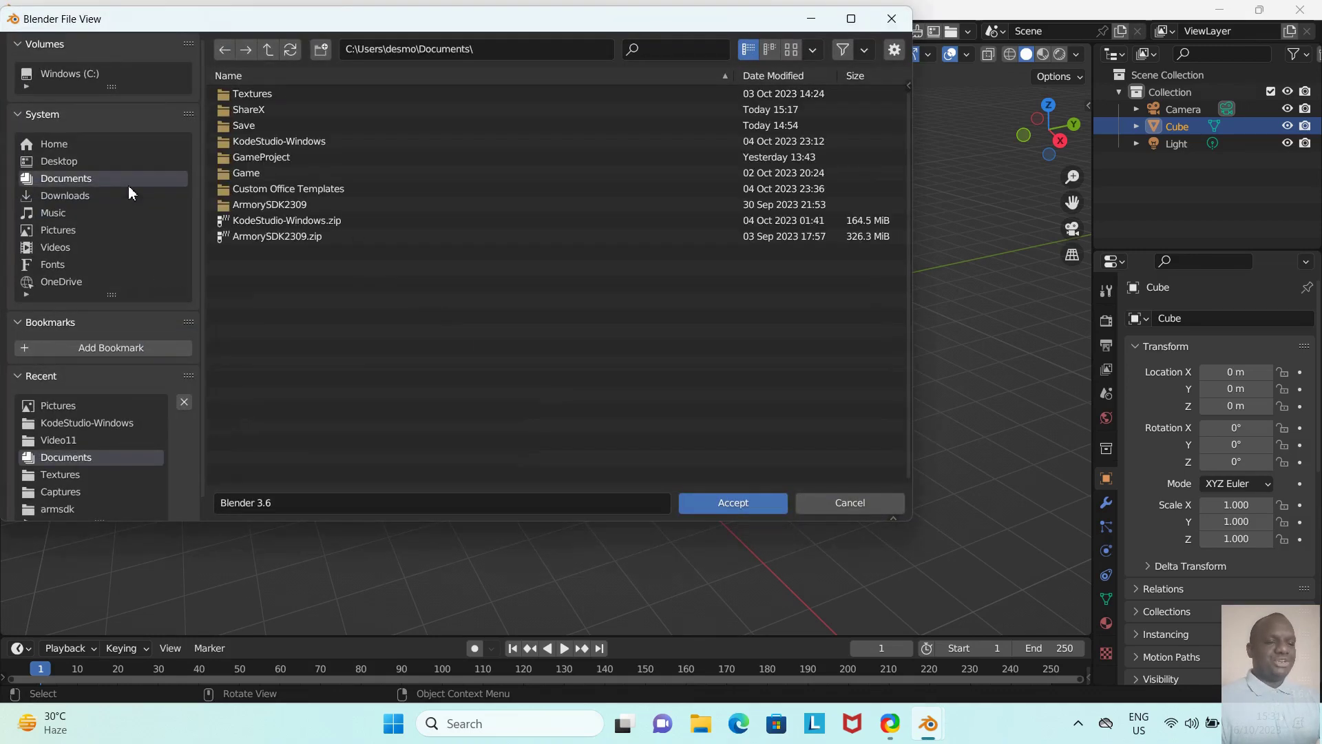
double_click(286, 141)
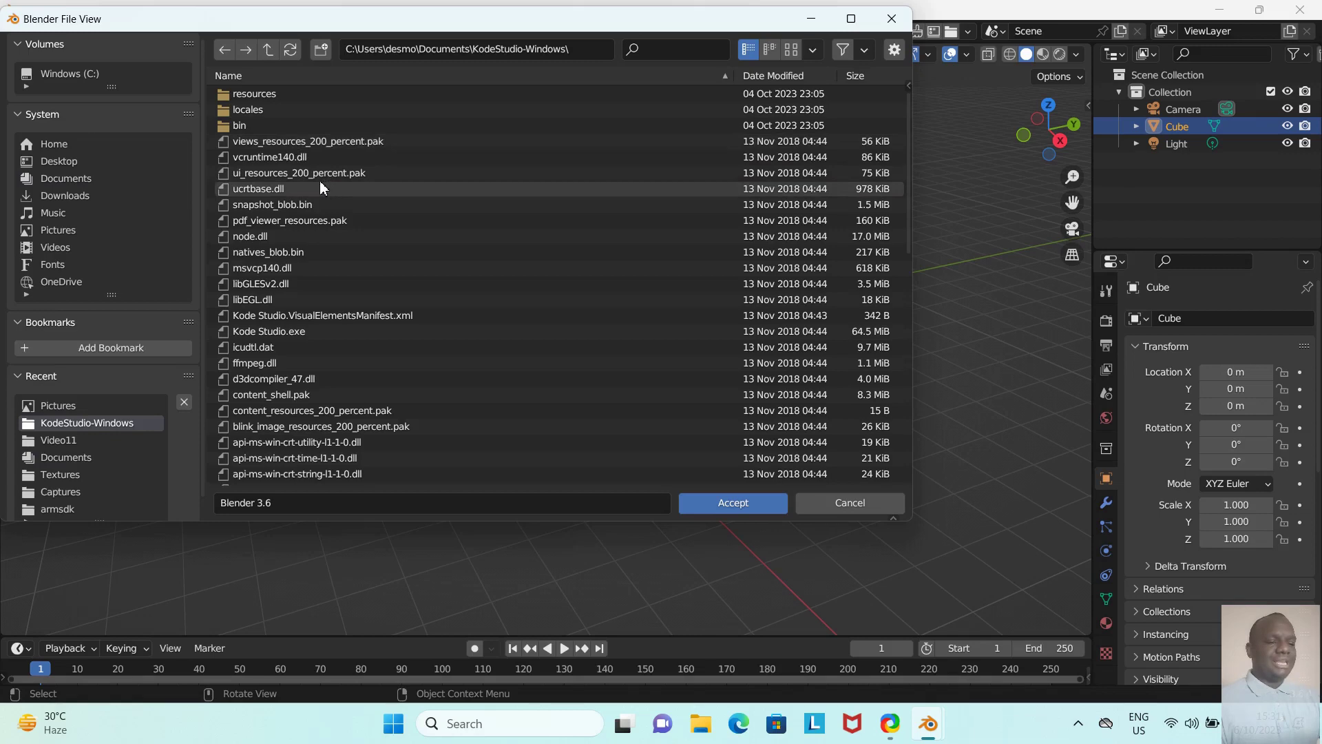
scroll(262, 148, down, 5)
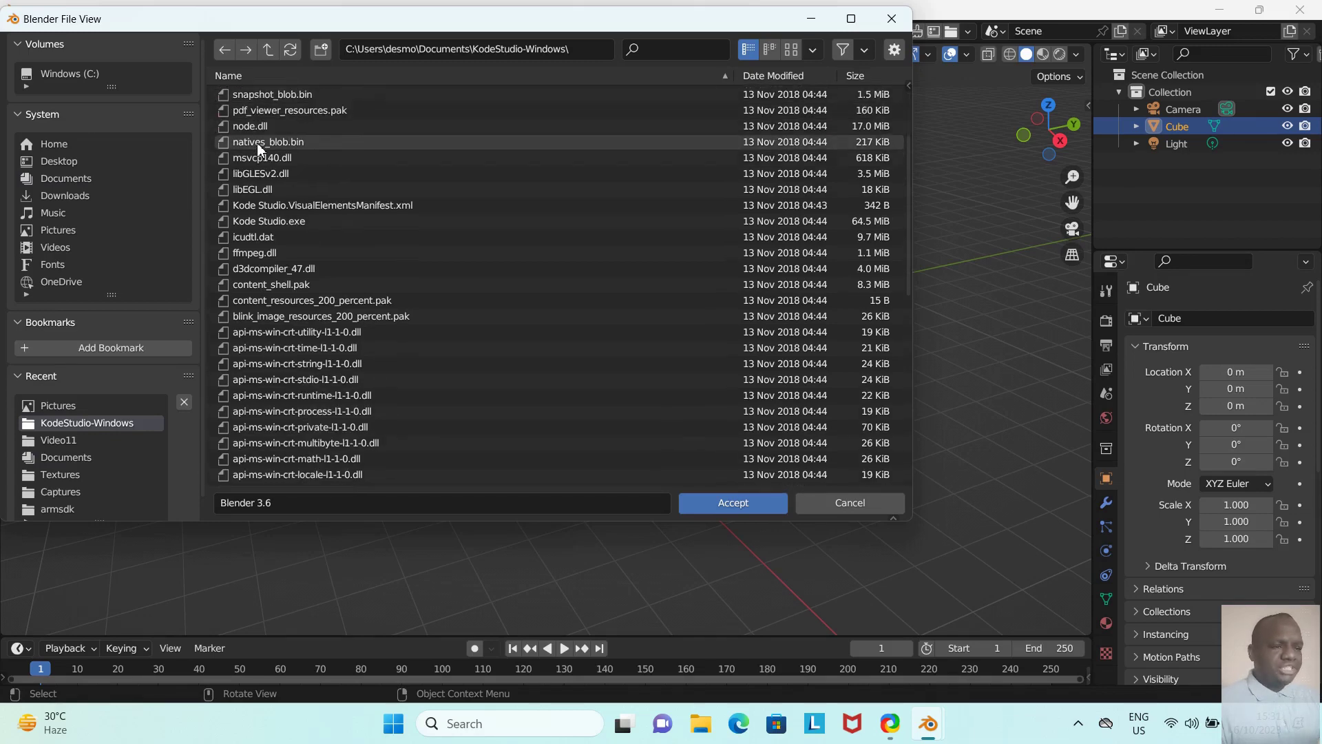
scroll(257, 143, down, 10)
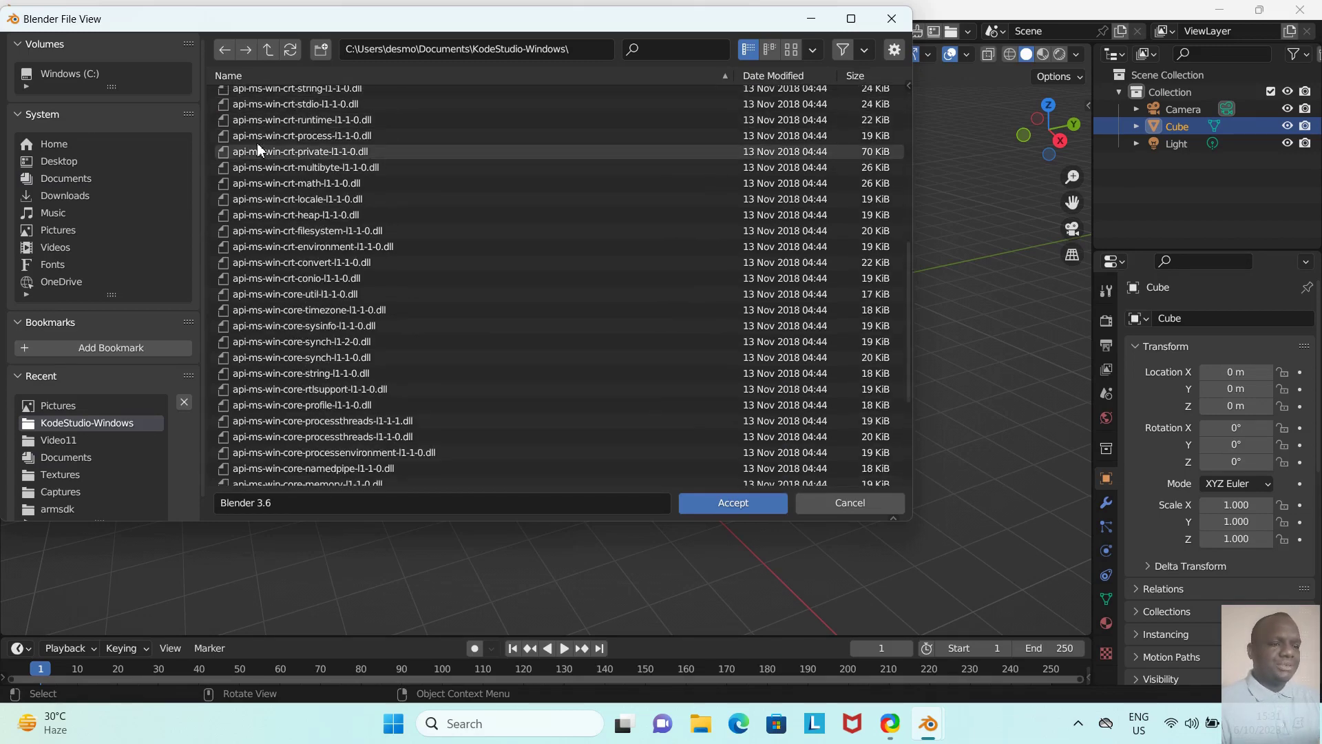
scroll(258, 150, up, 10)
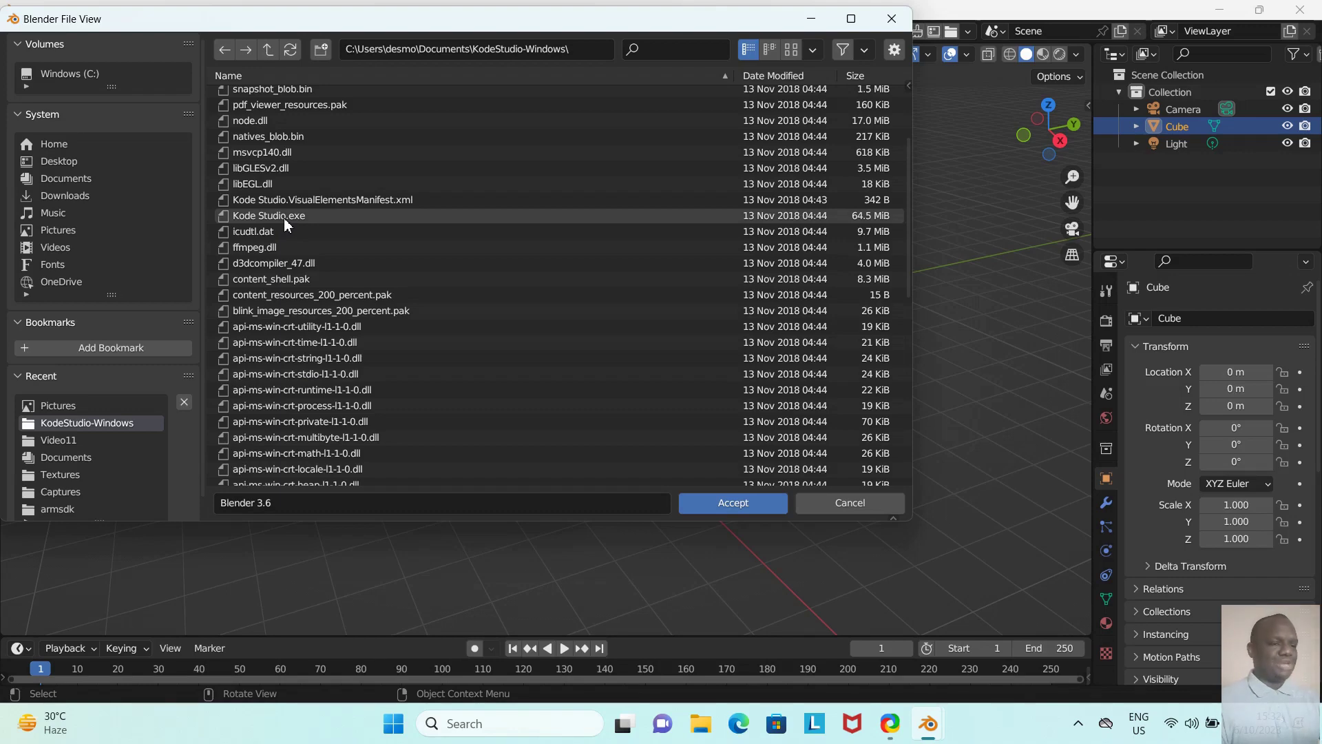
click(283, 217)
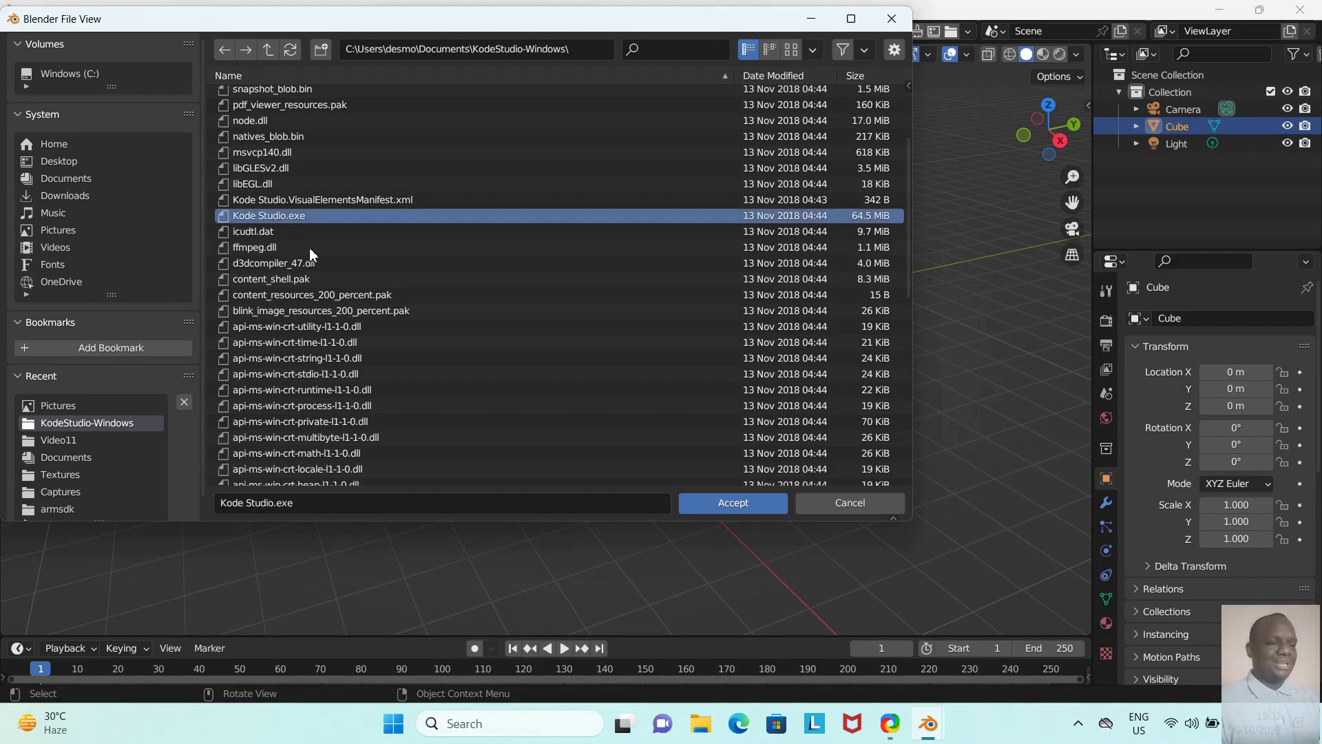
click(730, 506)
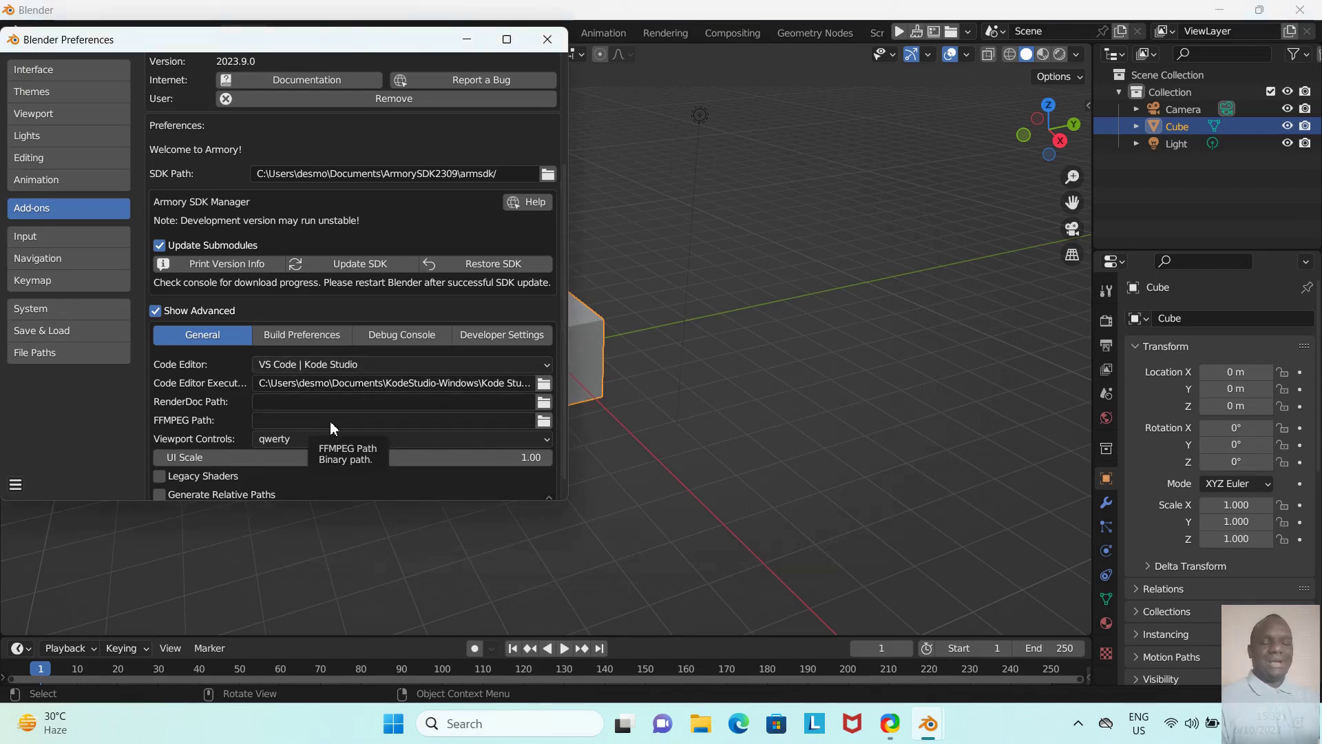
Step: Scroll the add-on panel back up and close the Blender Preferences window
scroll(280, 362, up, 5)
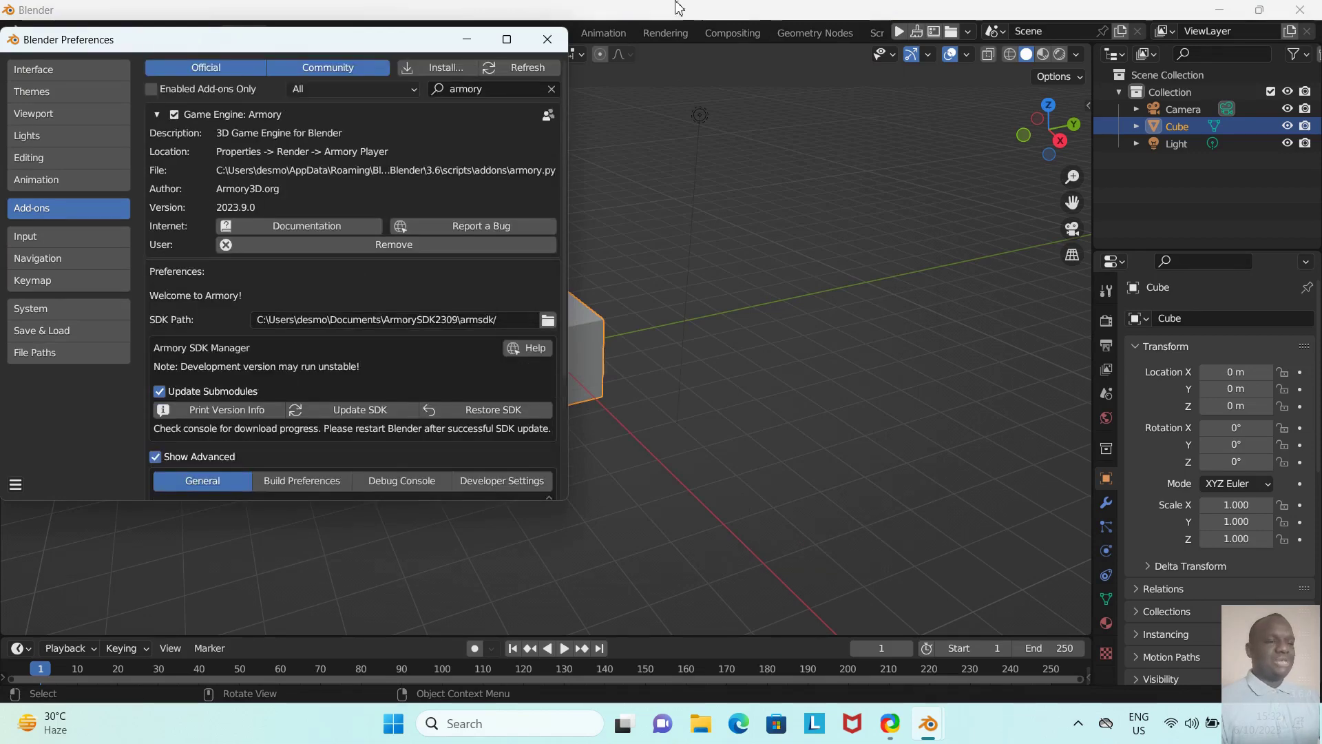
click(546, 40)
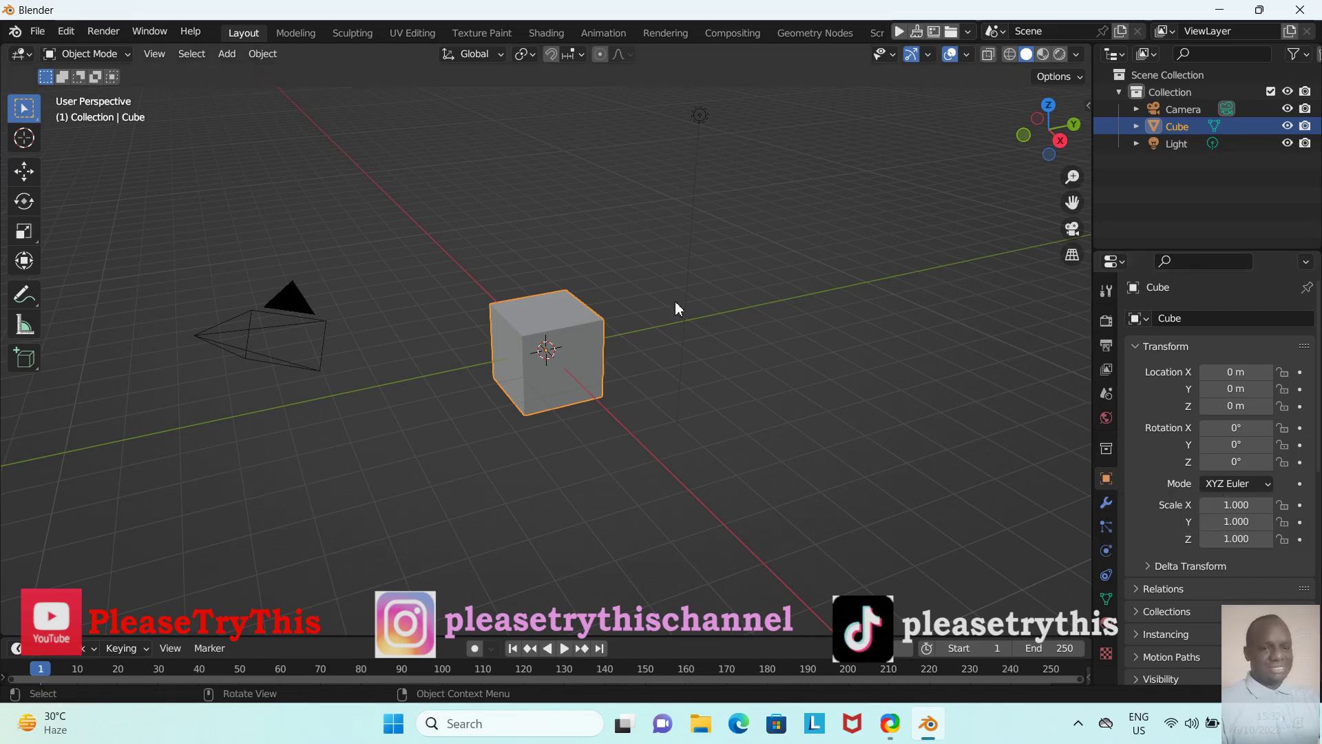
Step: Rename untitled.blend to testing.blend and save it in the Pictures folder
click(38, 32)
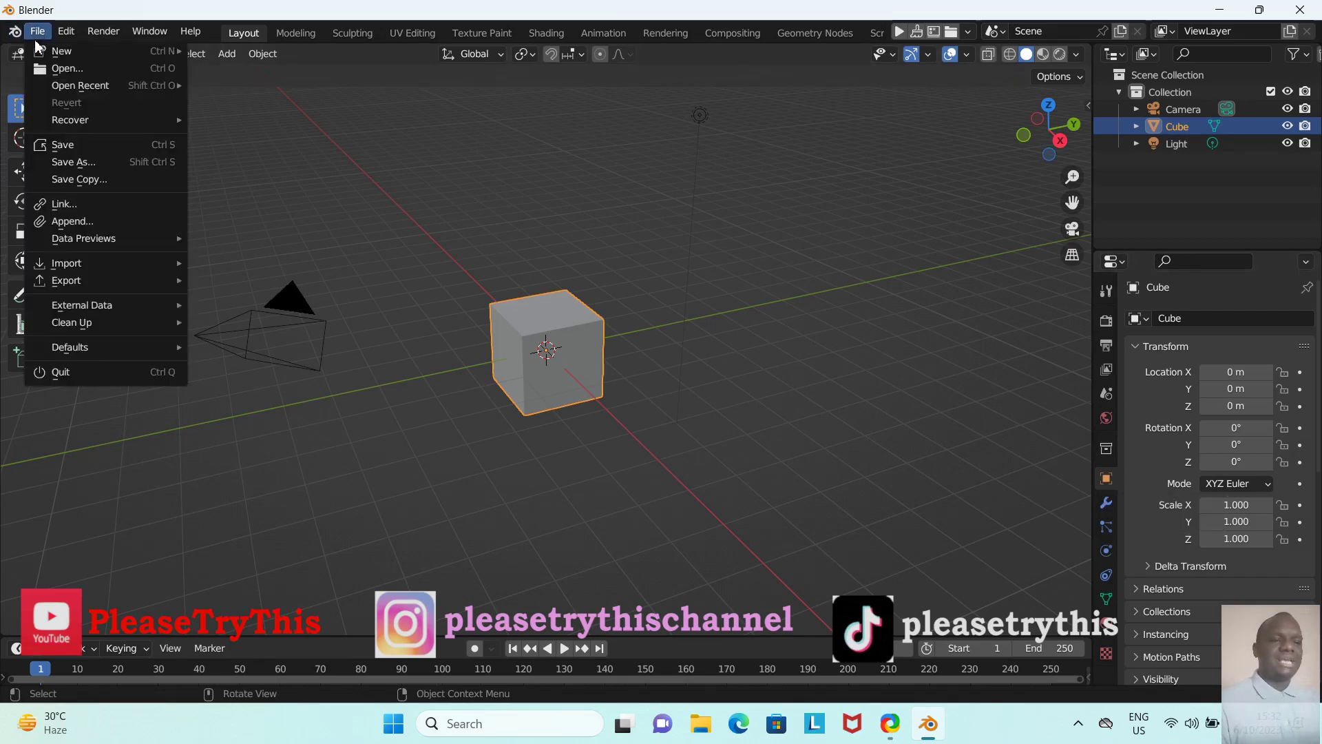
click(82, 144)
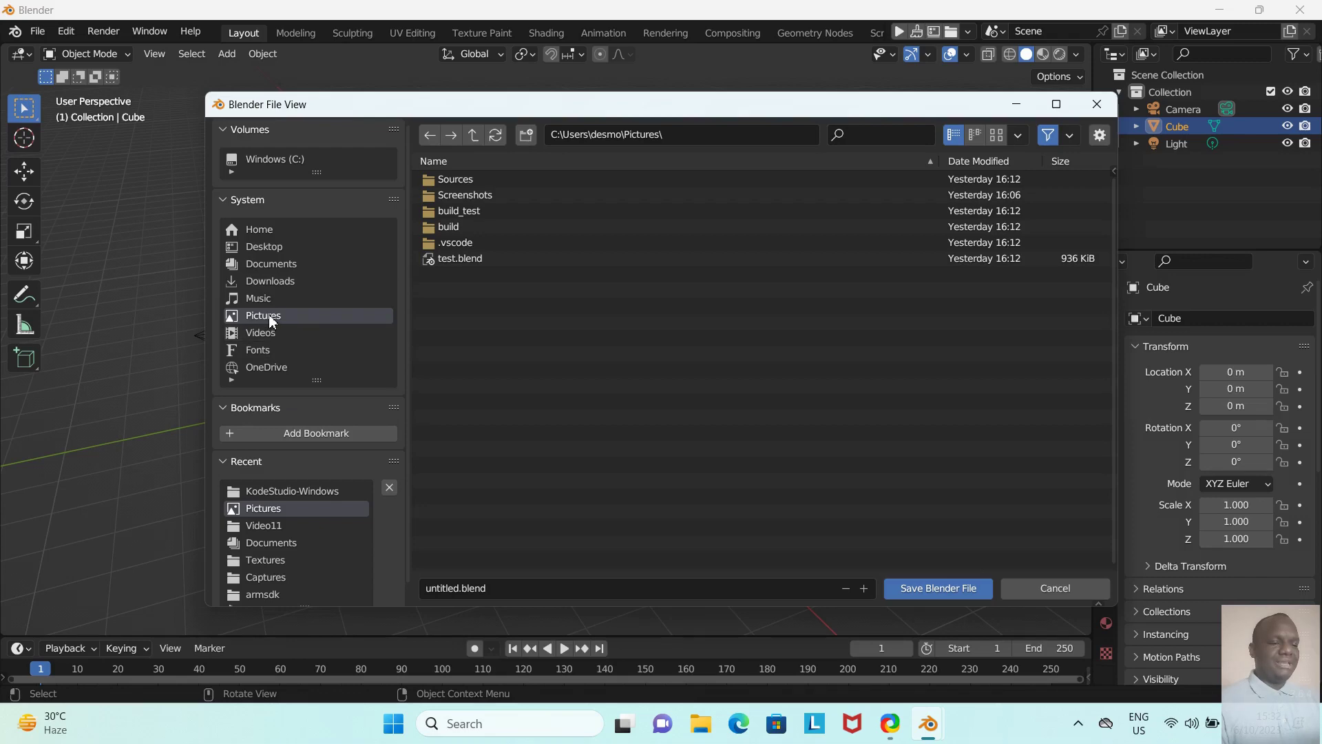
click(461, 587)
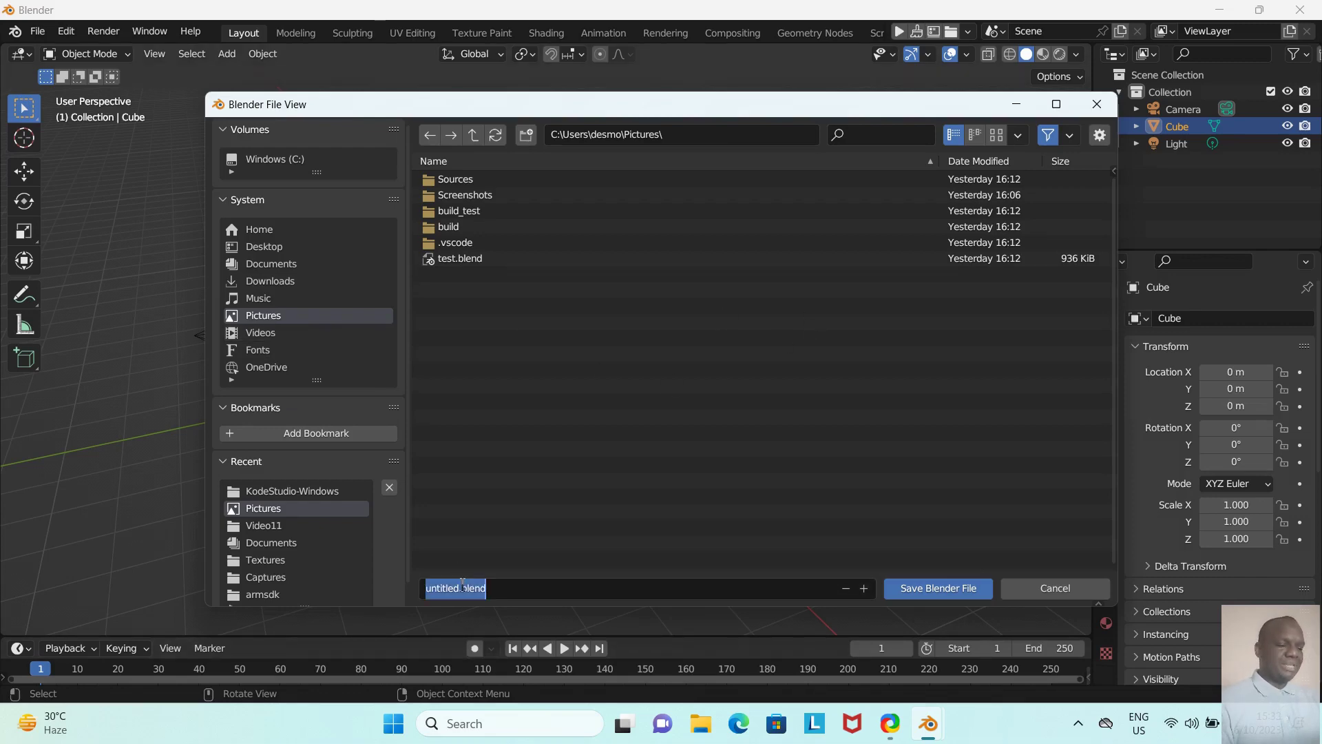
click(461, 587)
key(BackSpace)
key(BackSpace)
key(BackSpace)
key(BackSpace)
key(BackSpace)
key(BackSpace)
key(BackSpace)
key(BackSpace)
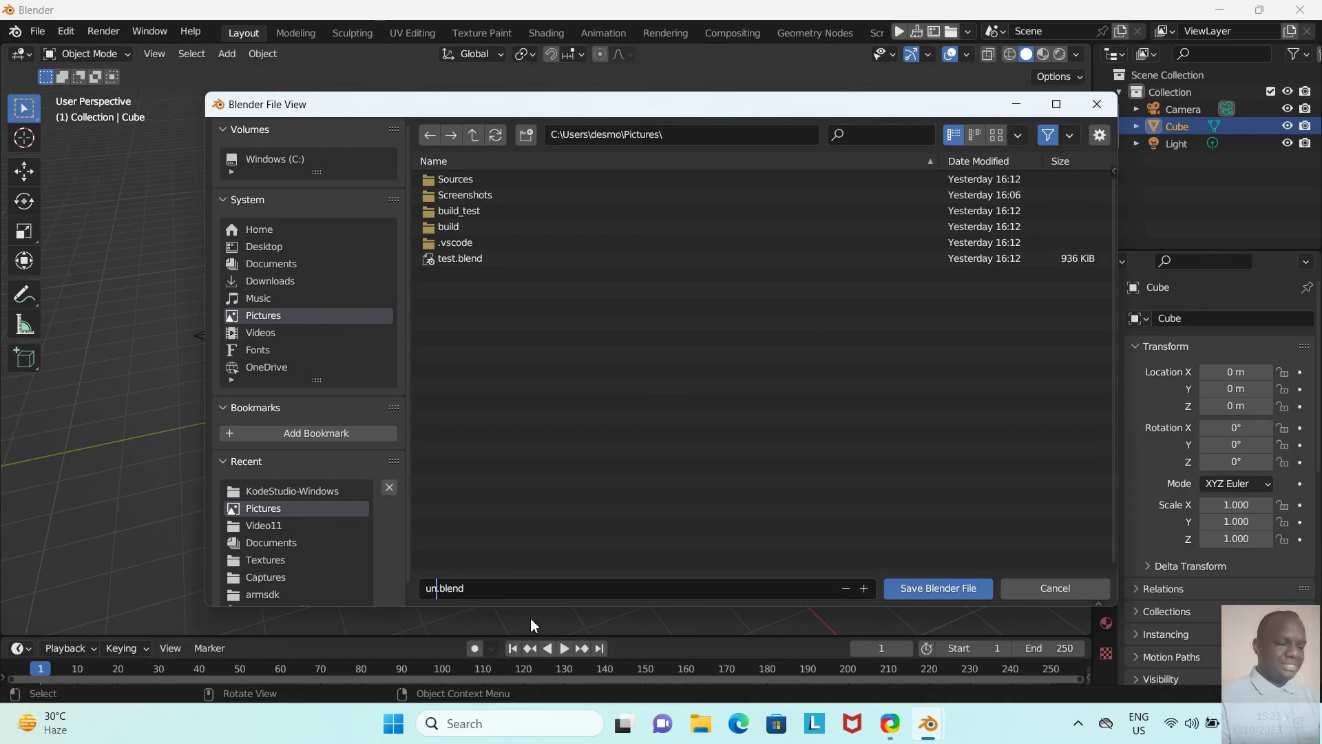
text(testing)
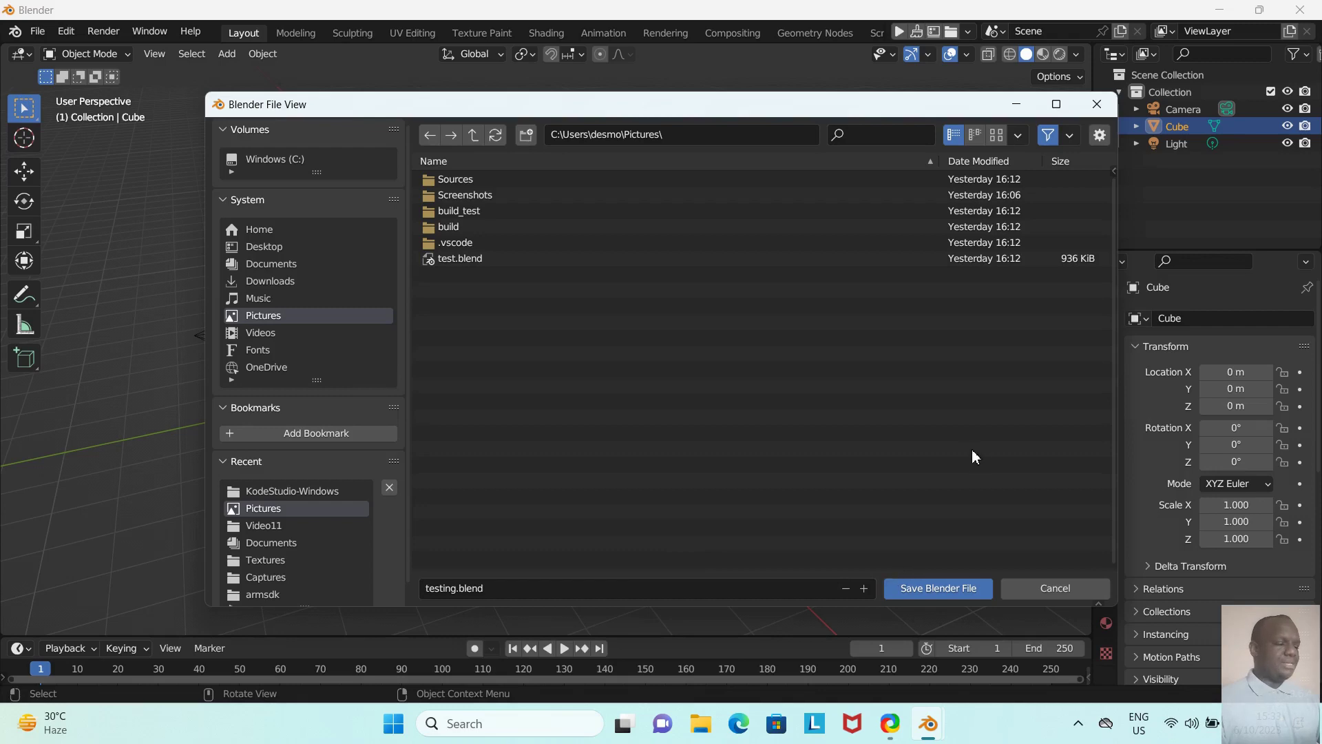
click(923, 587)
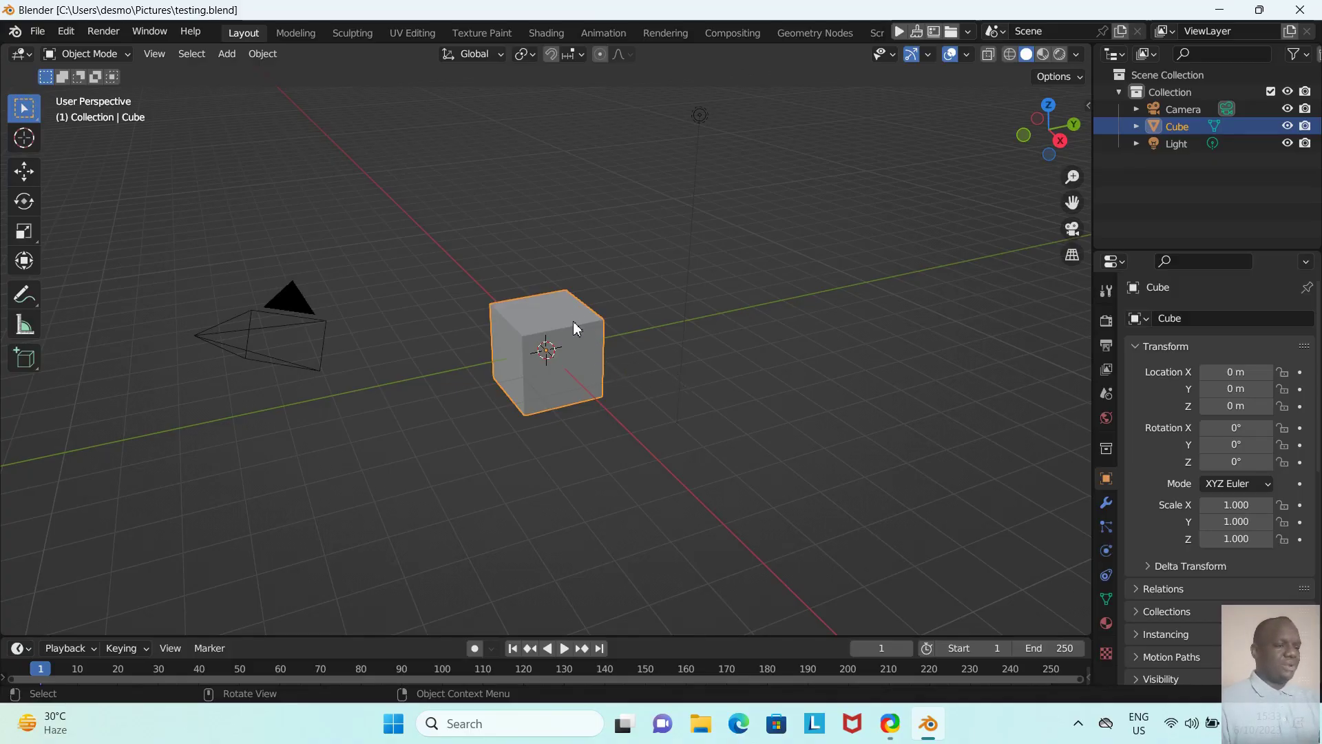
Step: Add a Haxe trait to the Cube's Armory Traits list in Object Properties
click(582, 348)
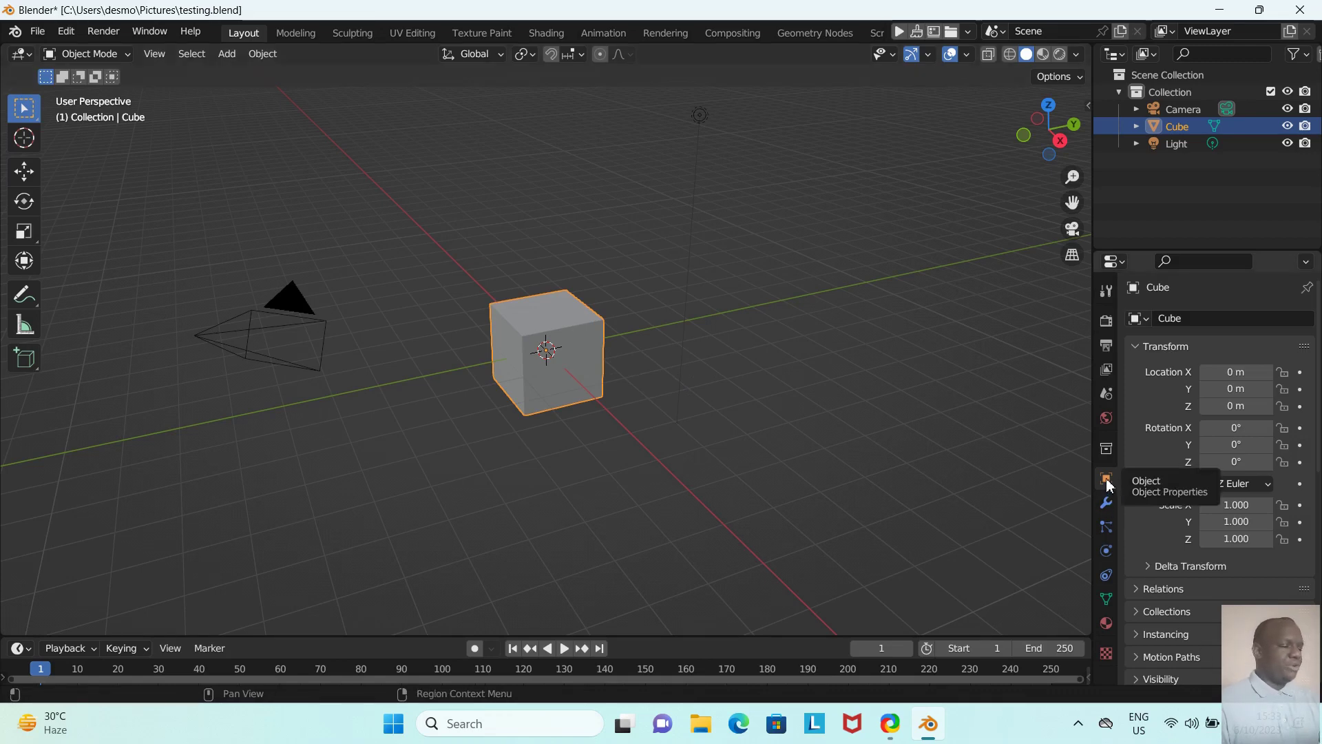
scroll(1219, 480, down, 8)
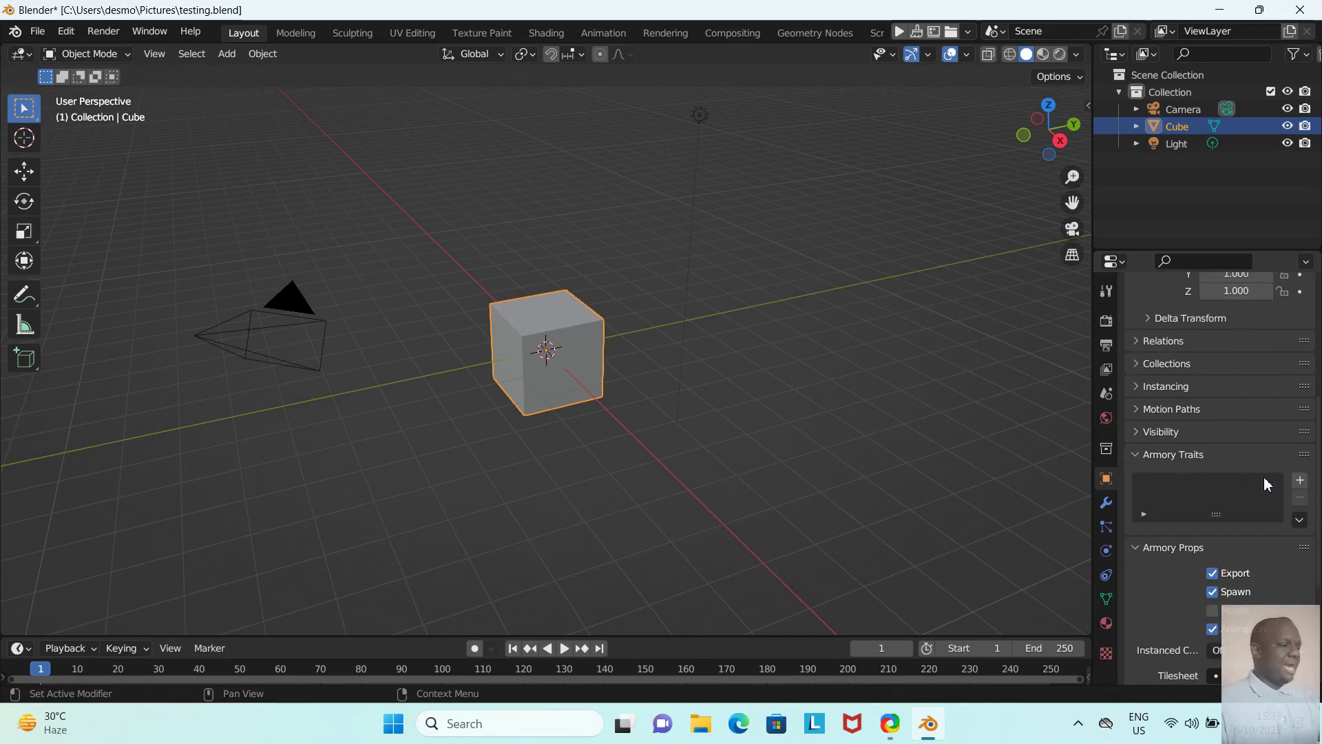
click(1301, 484)
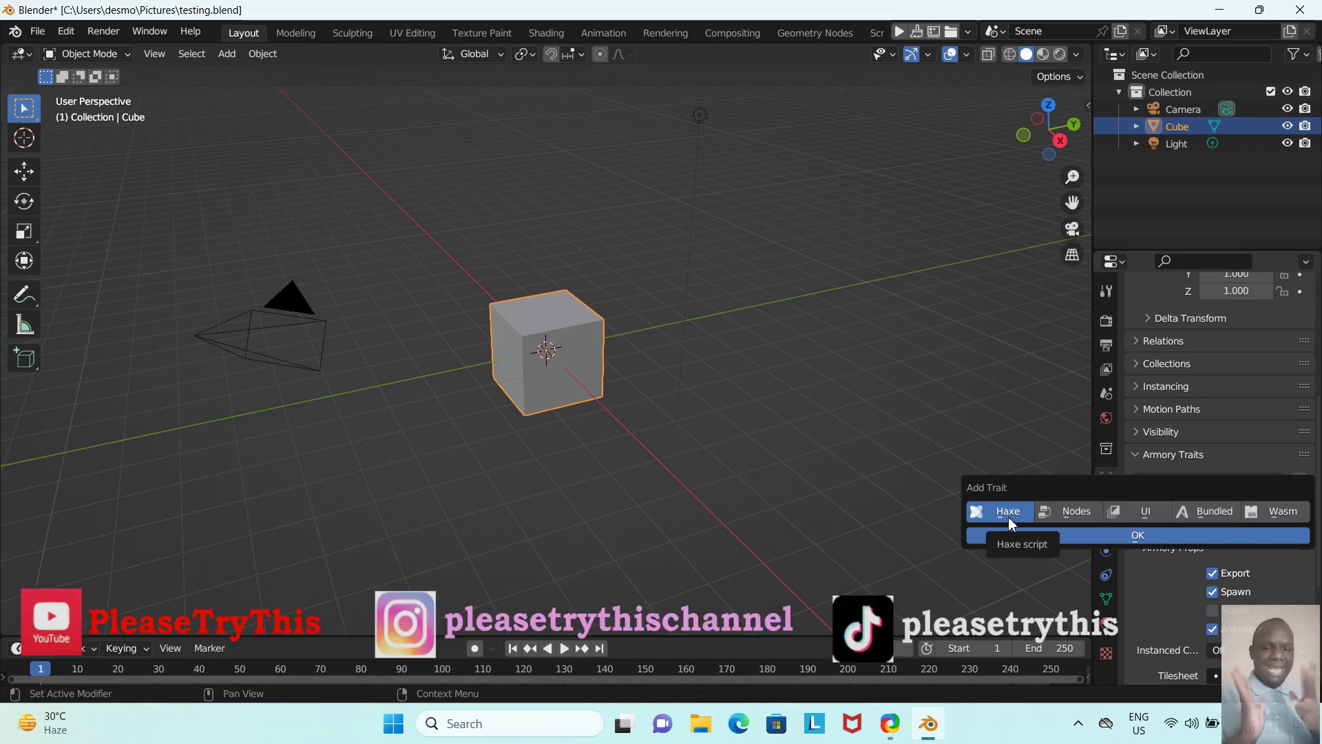
click(1100, 536)
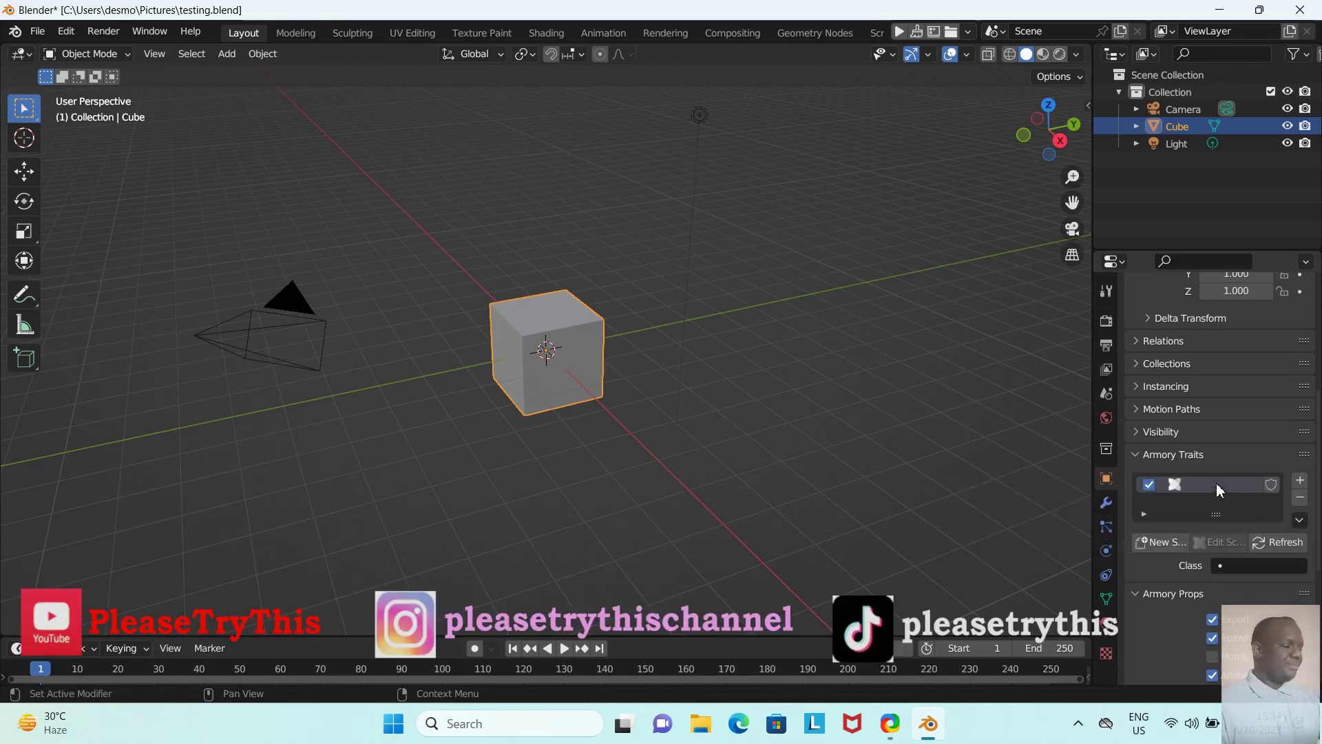
Step: Create a new Haxe script named 'Testing', replacing MyTrait, for the cube's trait and open it for editing
click(1163, 549)
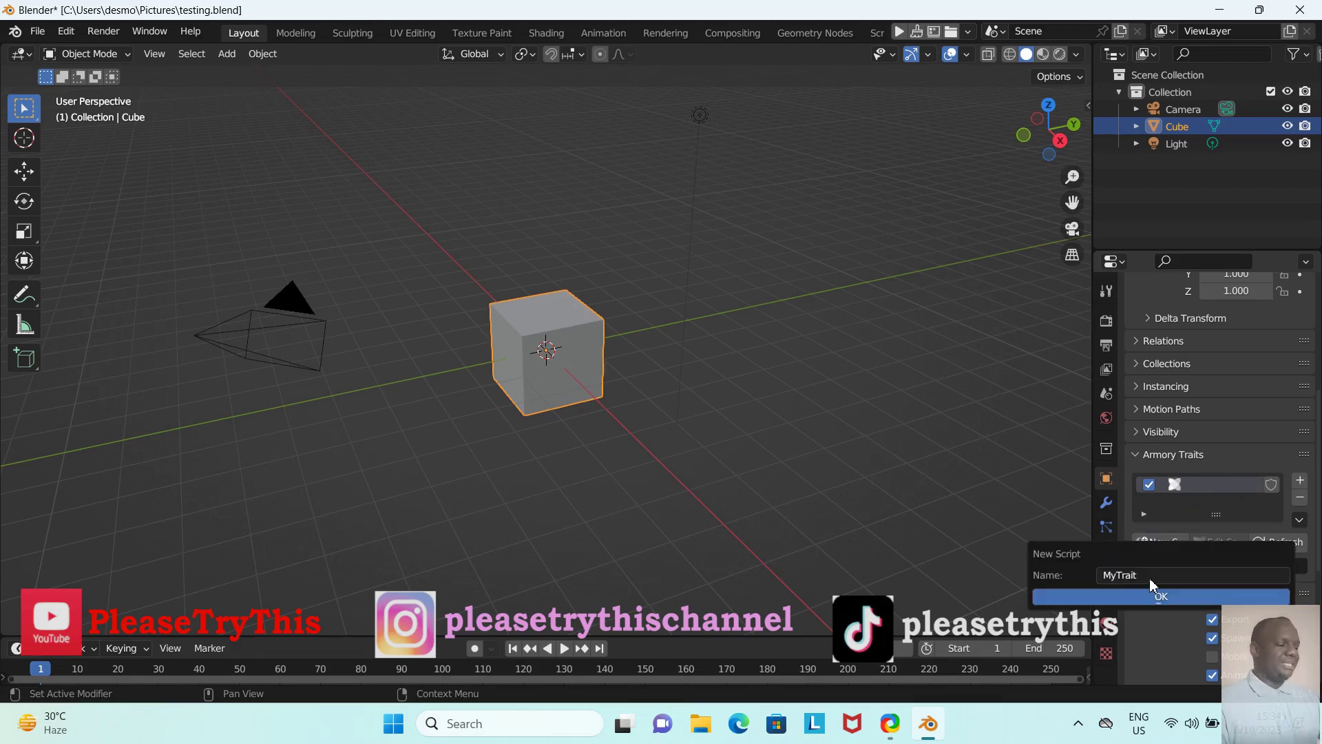
click(1152, 579)
key(BackSpace)
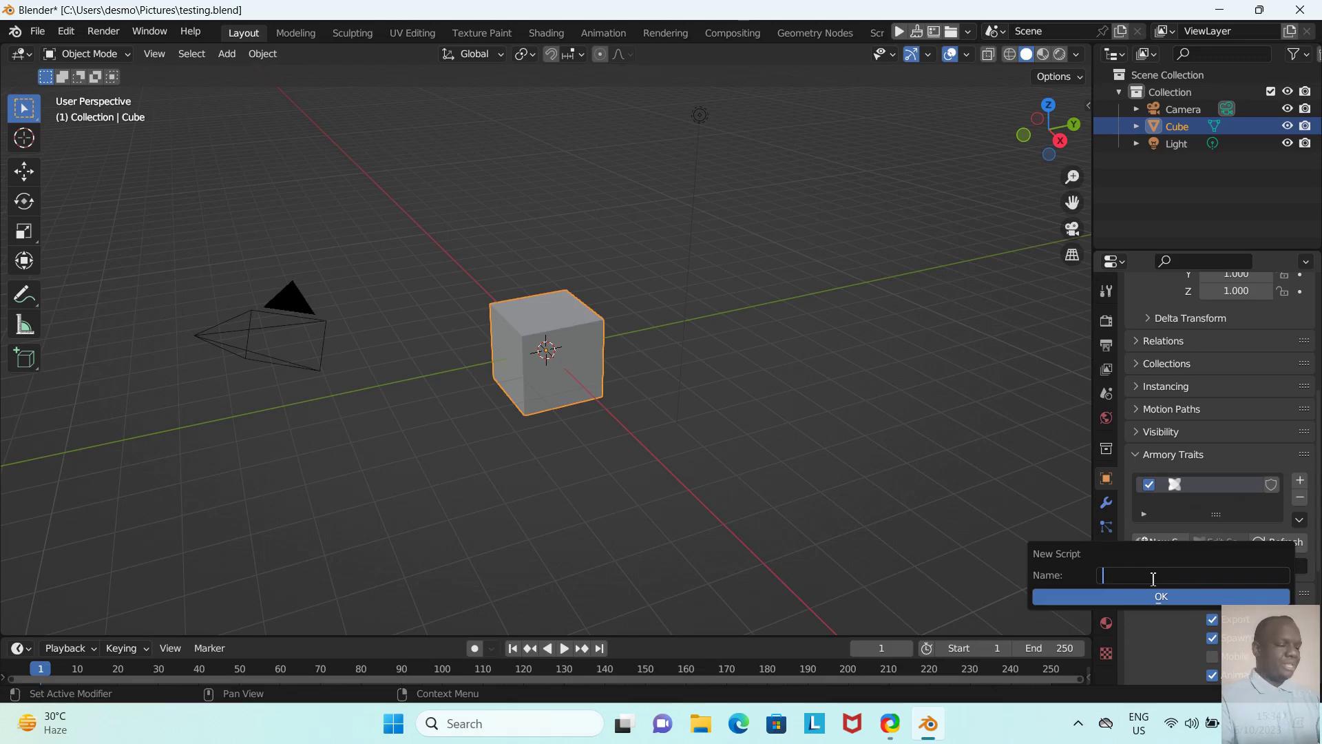
text(Test)
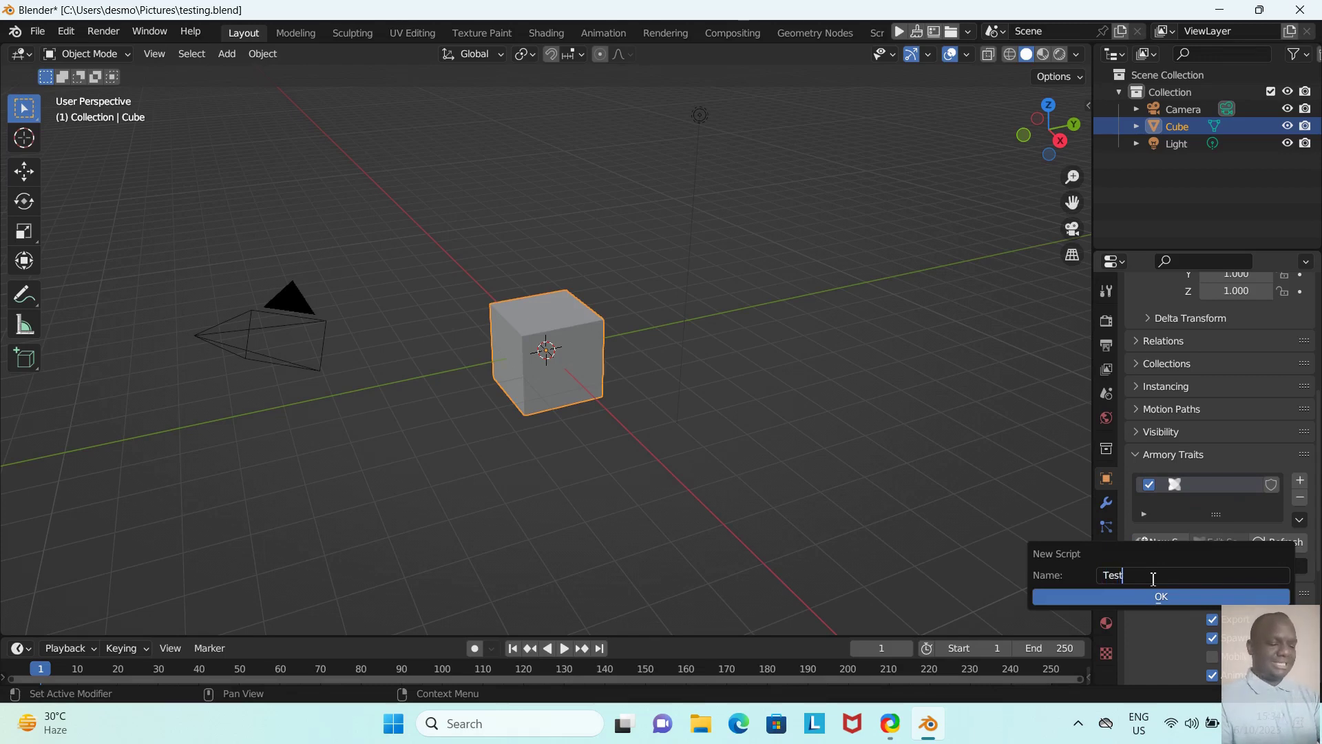
text(ing)
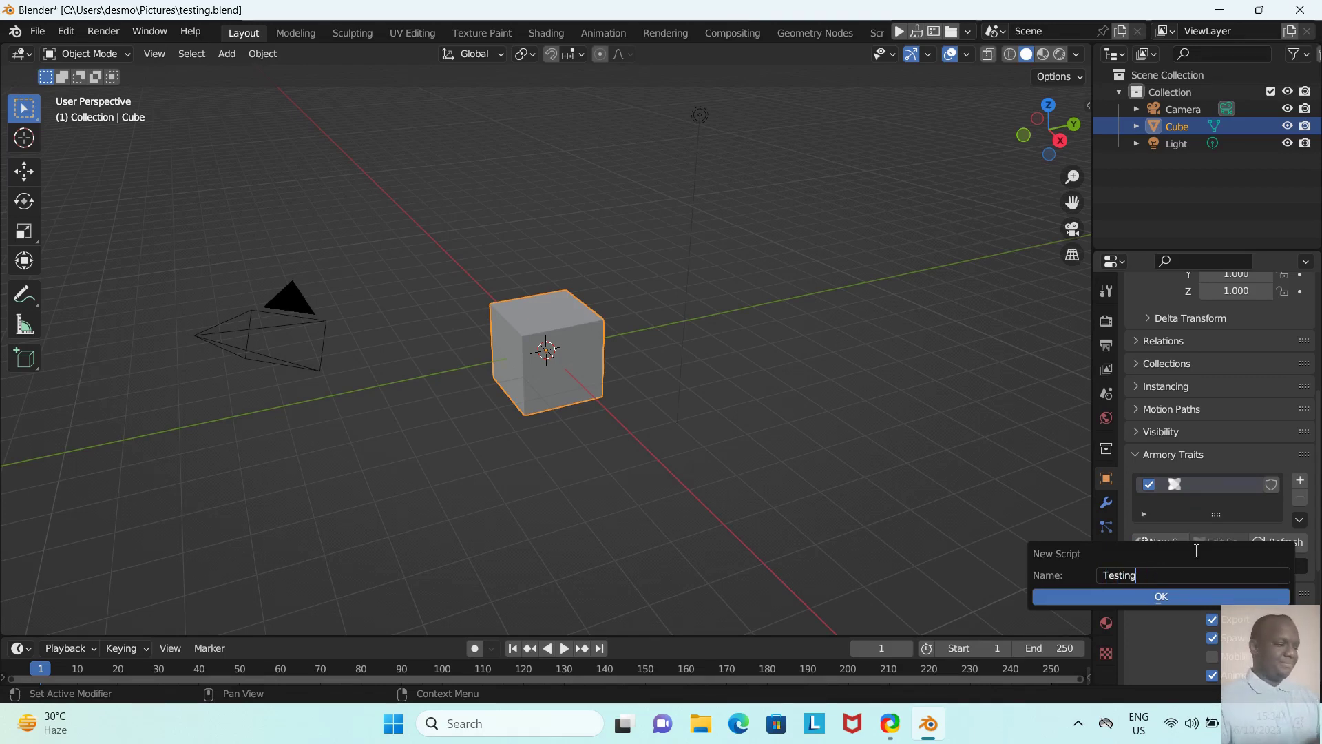
key(Return)
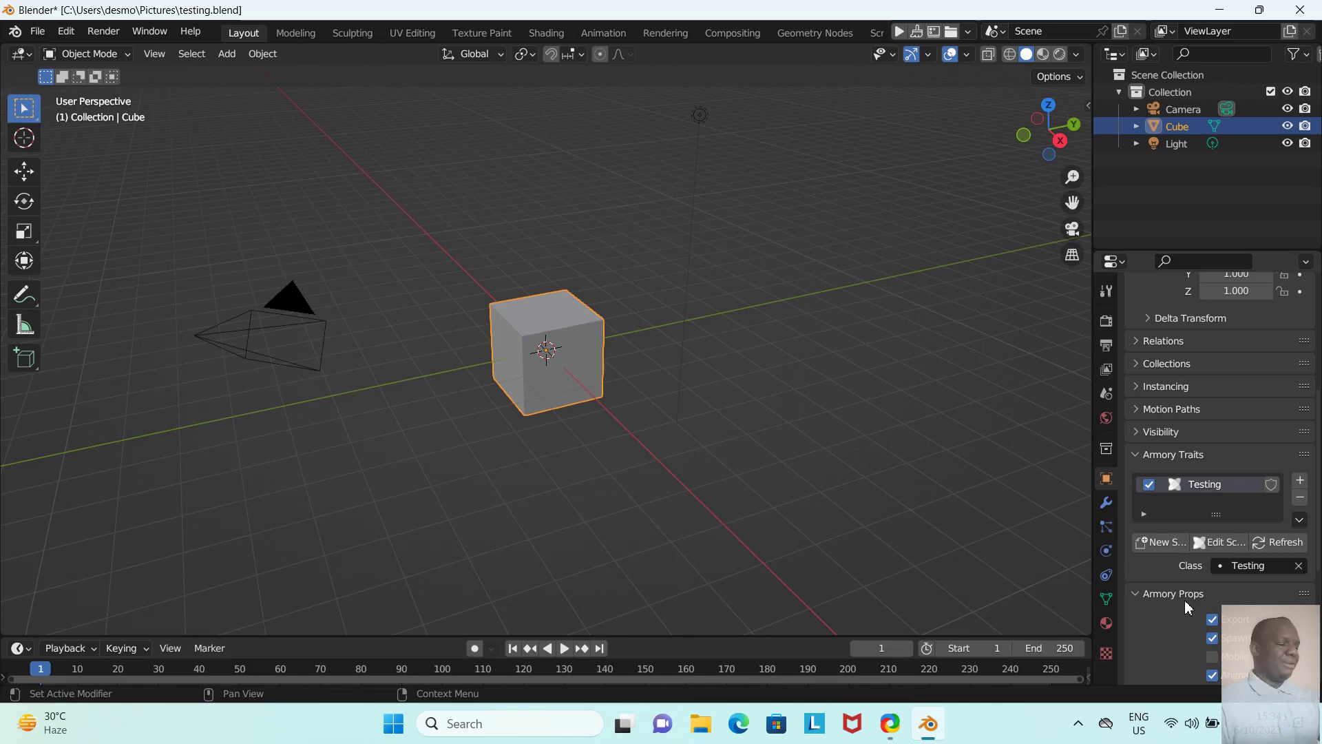
click(1222, 543)
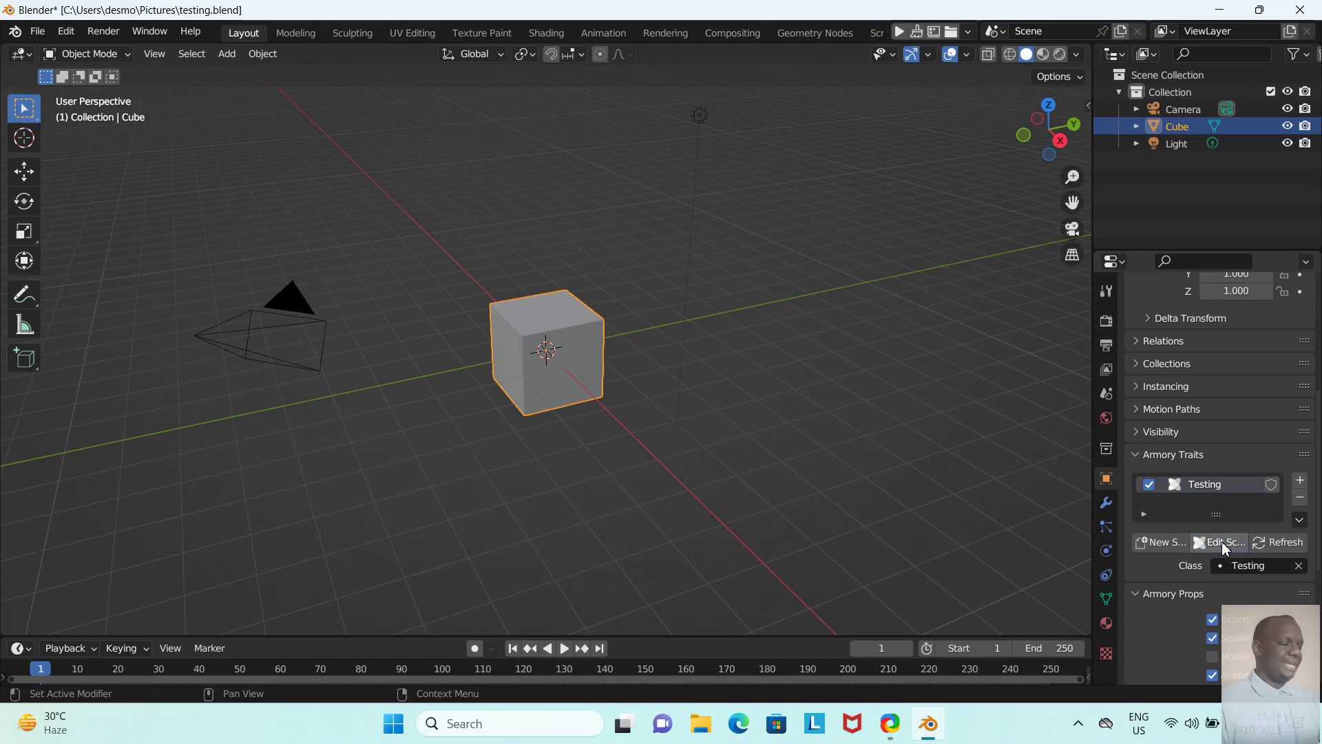